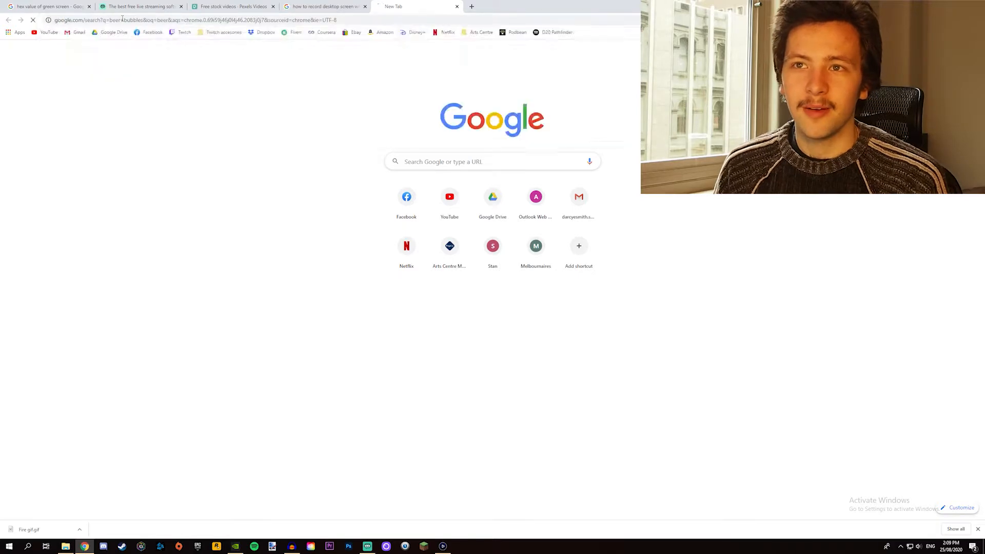
Show the image results for "beer bubbles" and filter them to the GIF type.
click(107, 70)
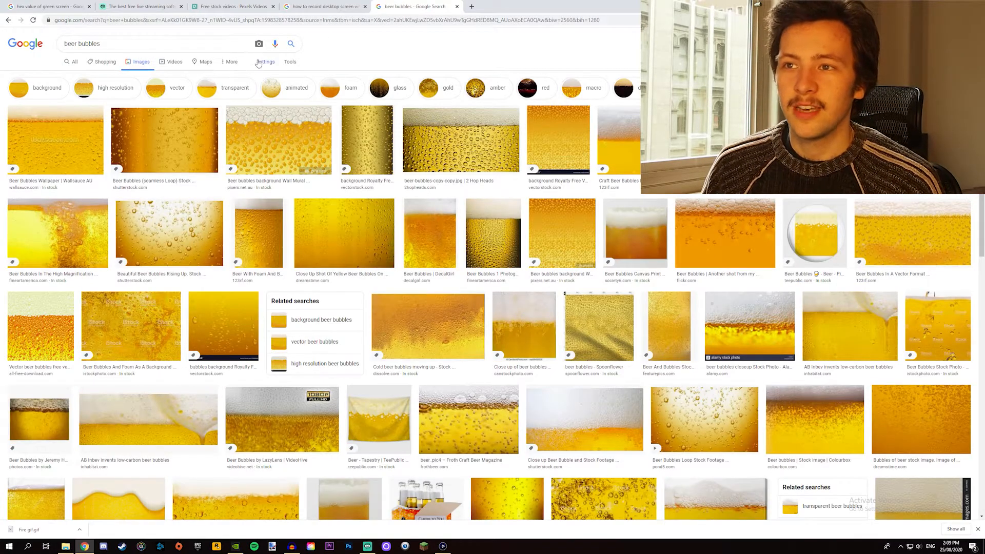
click(290, 62)
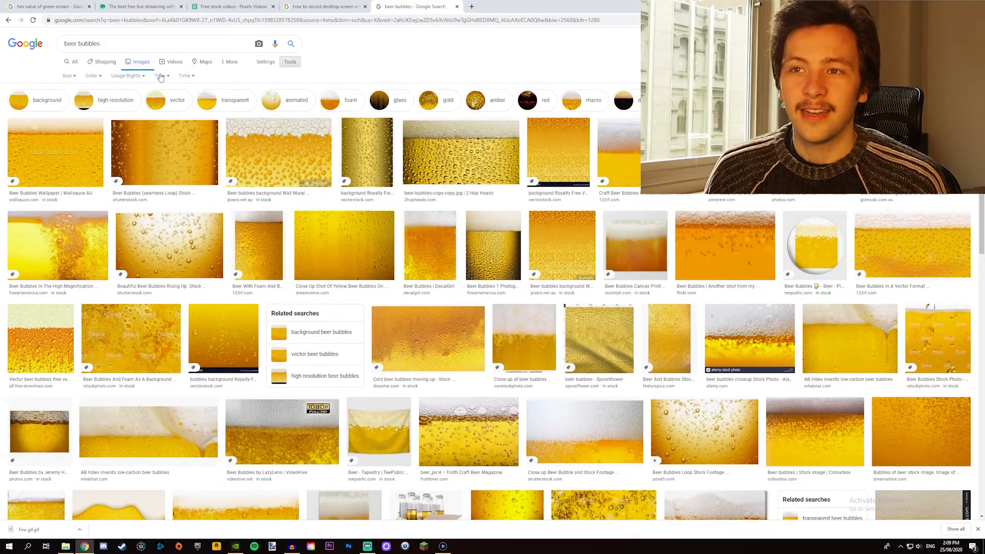
click(160, 77)
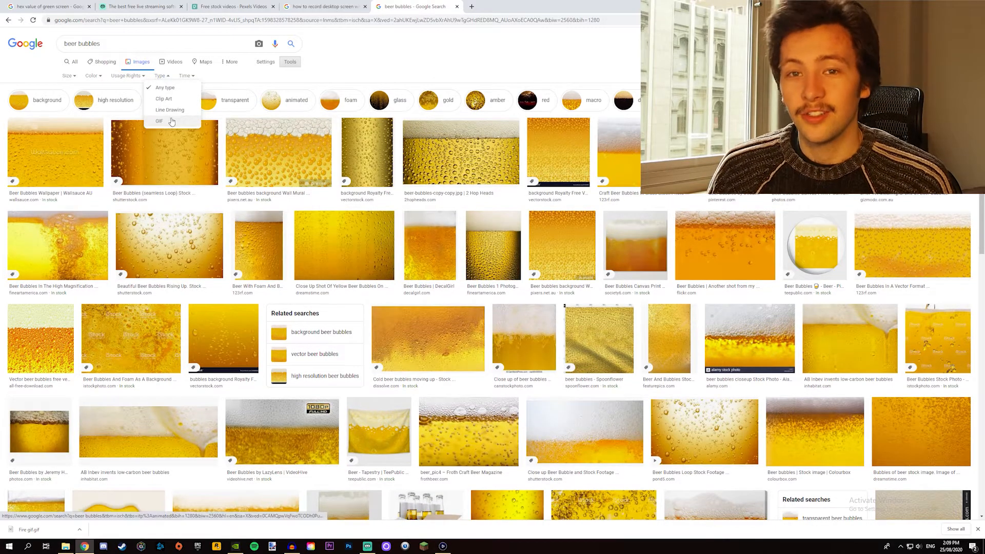
click(171, 122)
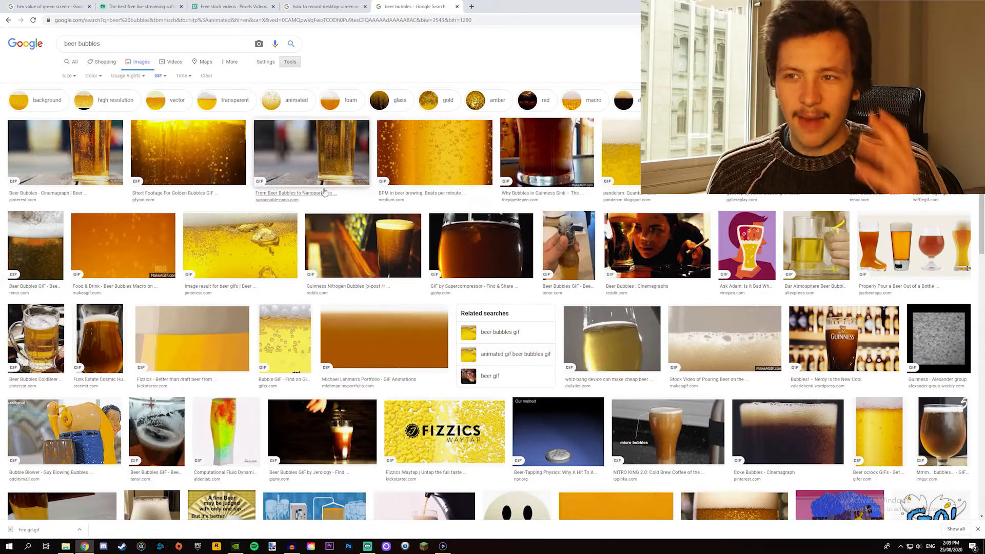
Save the "Short Footage For Golden Bubbles GIF" image to the Desktop under the name "beer bubbles".
click(423, 154)
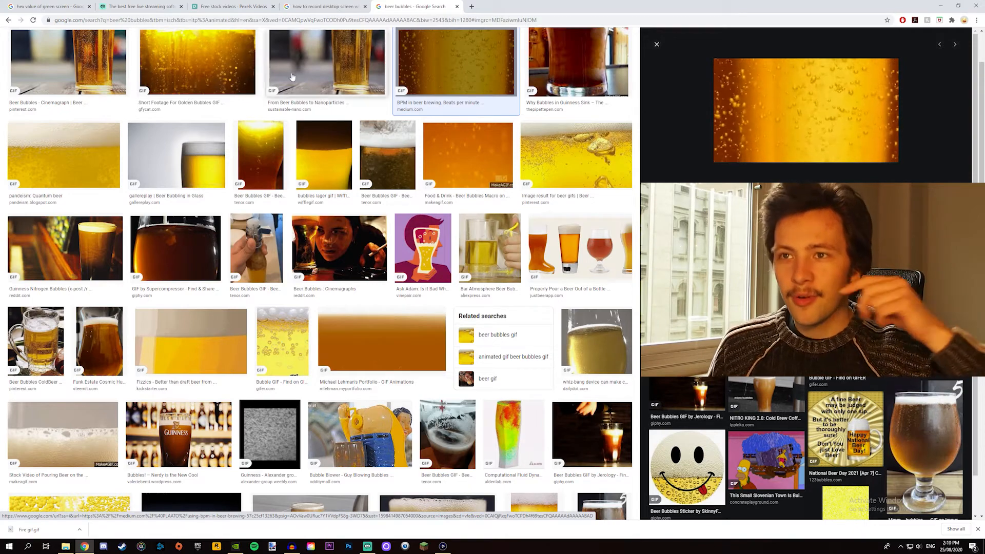
click(230, 43)
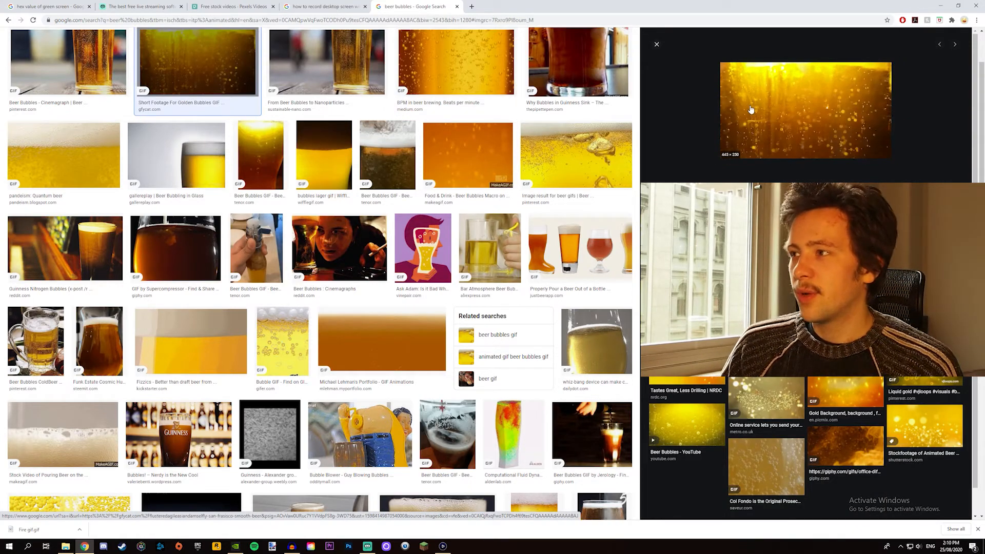
right_click(822, 117)
click(852, 135)
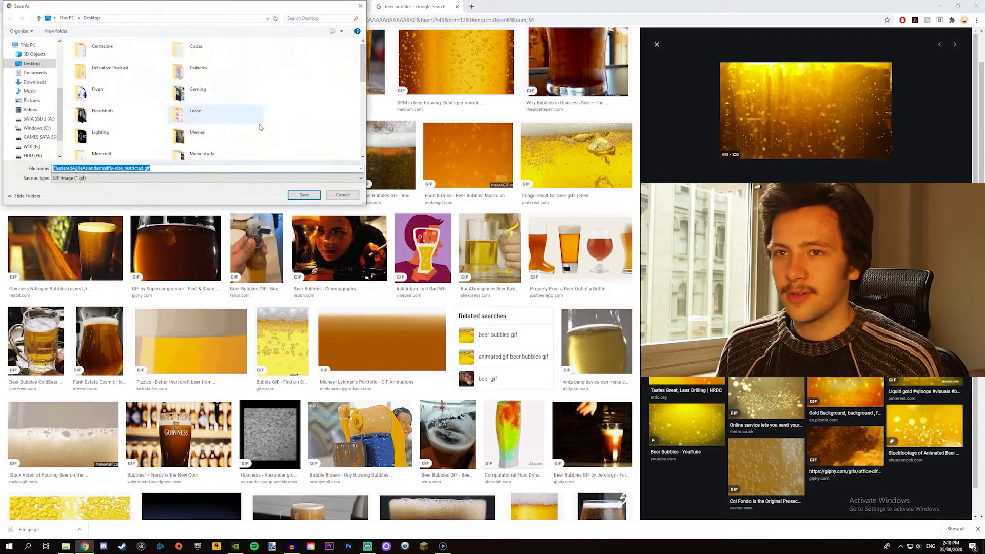
text(beer bubbles)
key(Return)
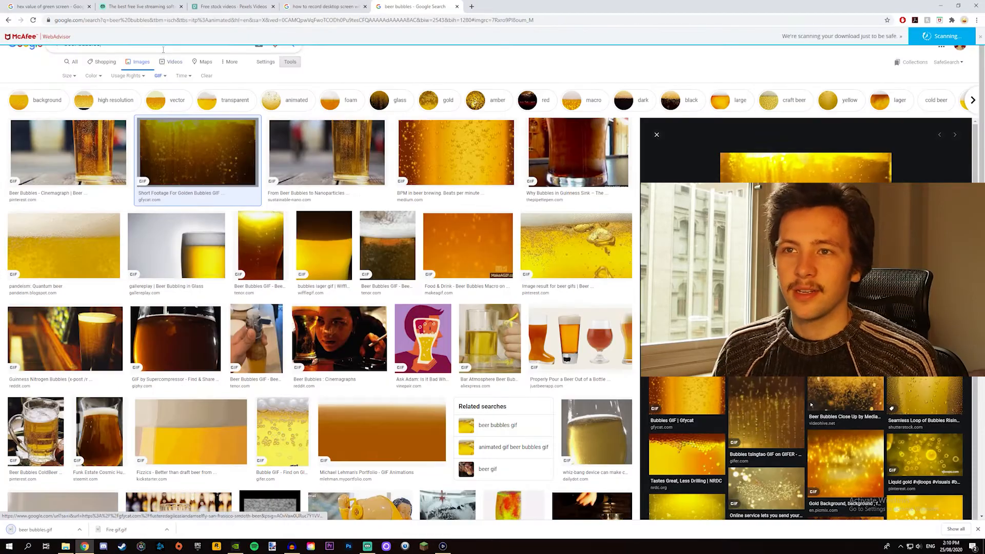
Search the images for "fire gif" and save the GIPHY flame GIF to the computer.
text(fire gif)
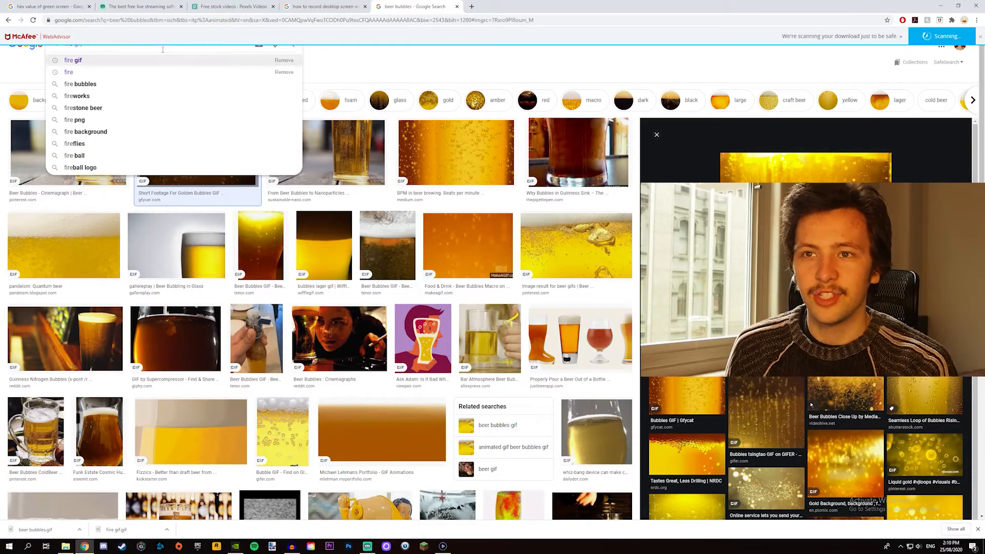
key(Return)
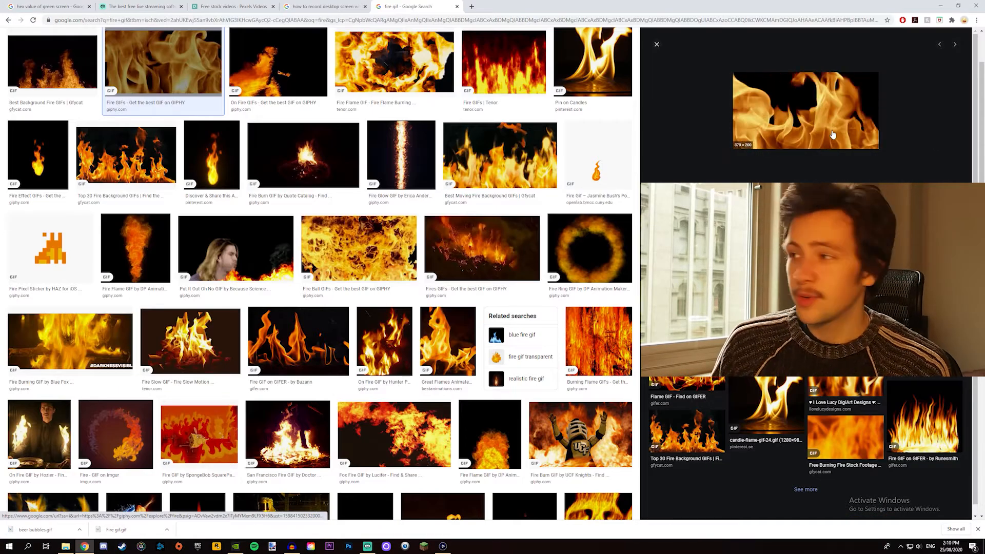
right_click(832, 135)
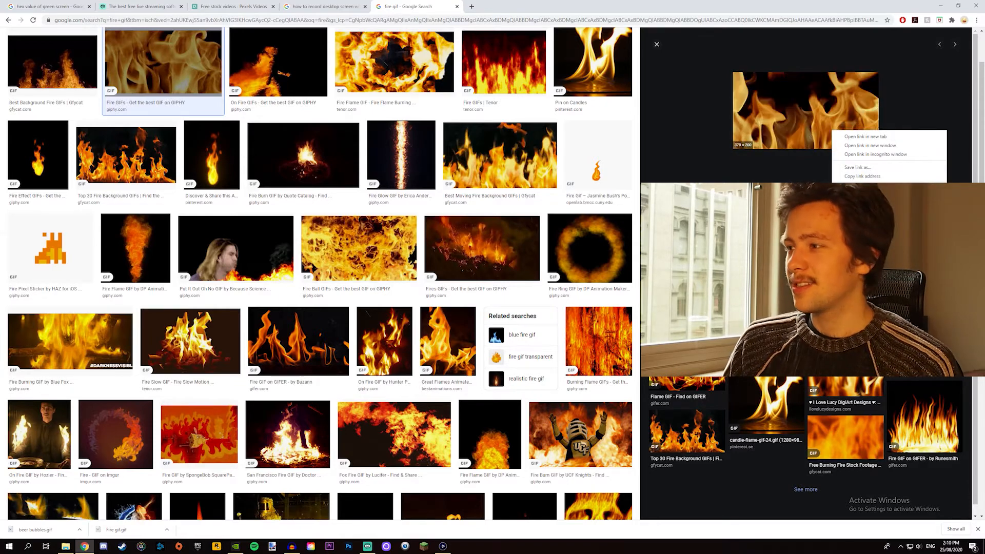
click(862, 154)
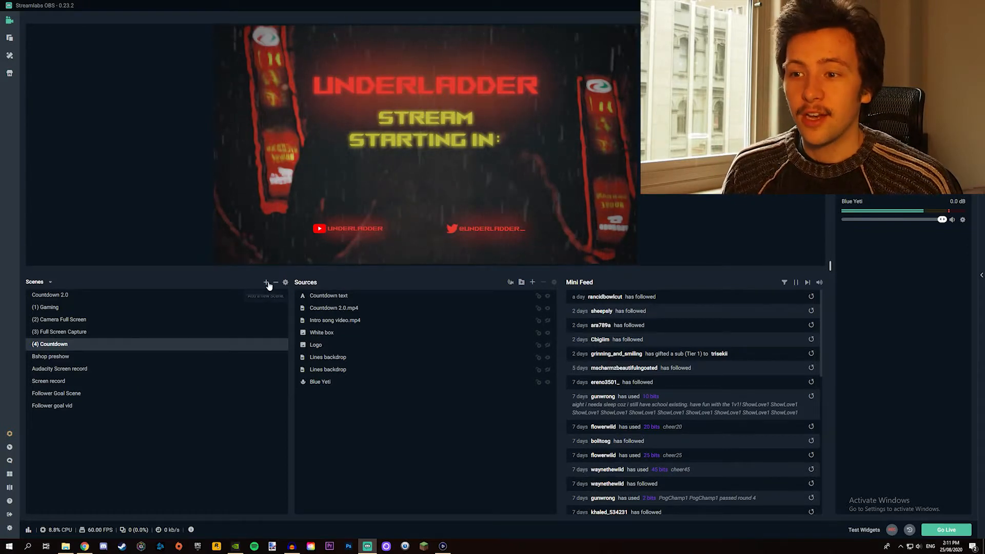
Switch to Streamlabs OBS and create a new scene named "Follow goal tutorial".
click(265, 283)
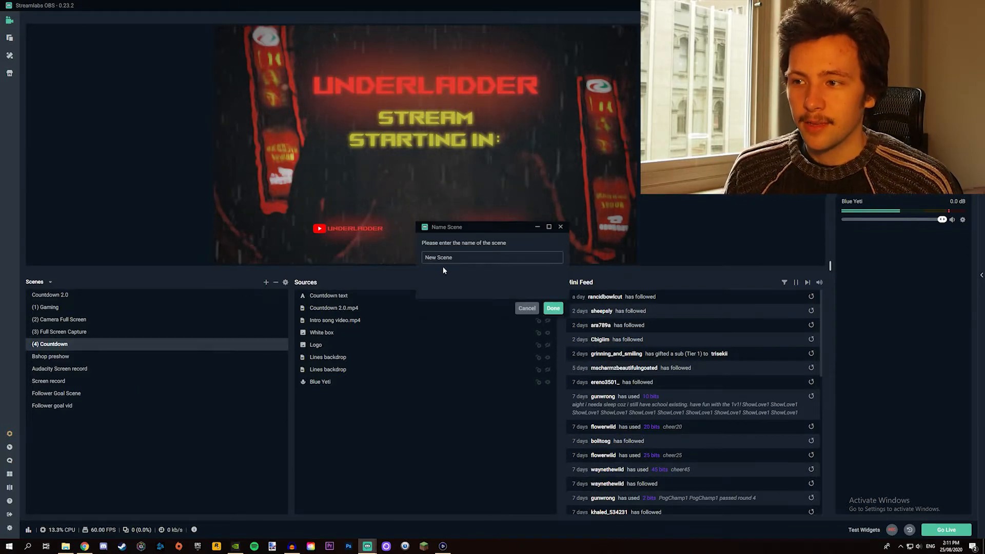
text(Follow goal t)
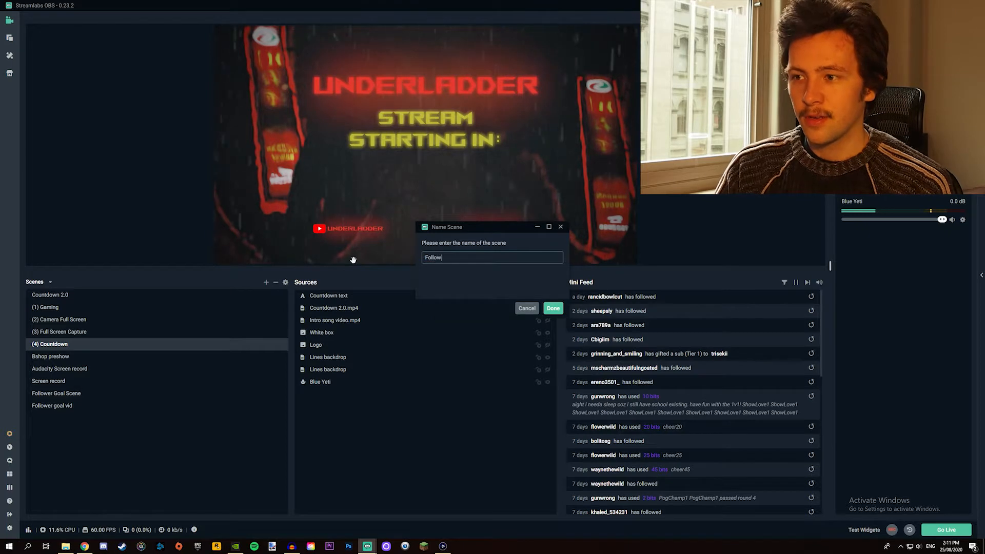
text(utorial)
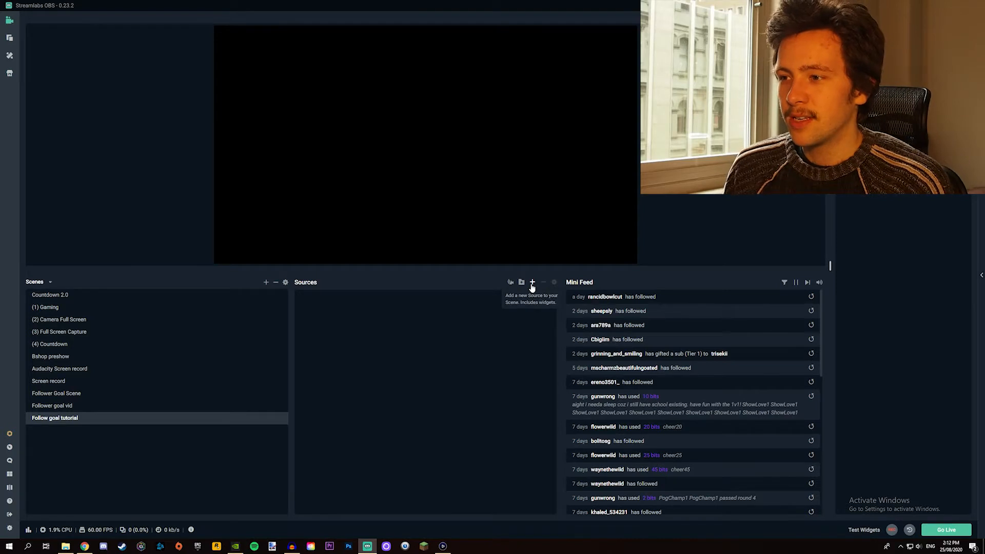
Add a new Follower Goal widget named "Follower Goal 2" to the scene instead of reusing the existing one.
click(532, 283)
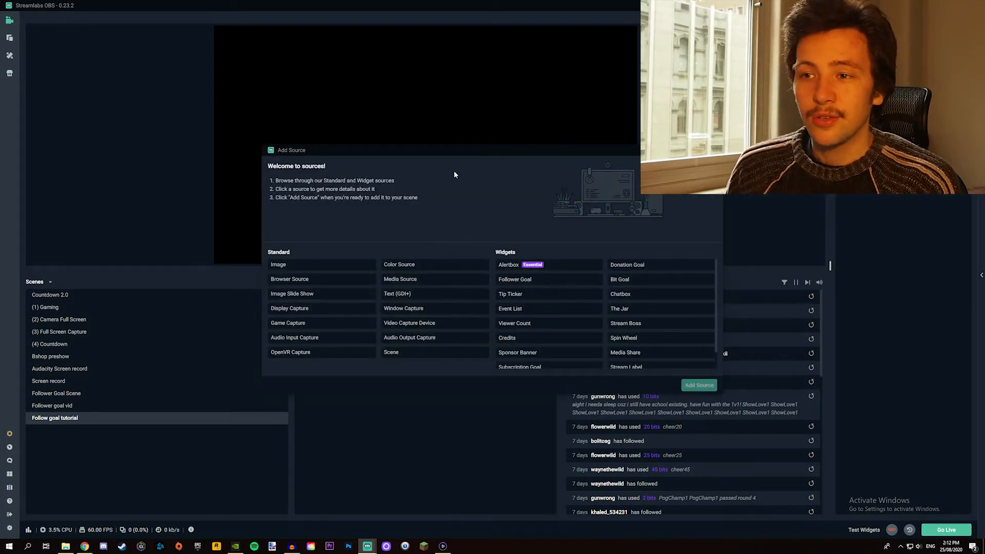
click(516, 280)
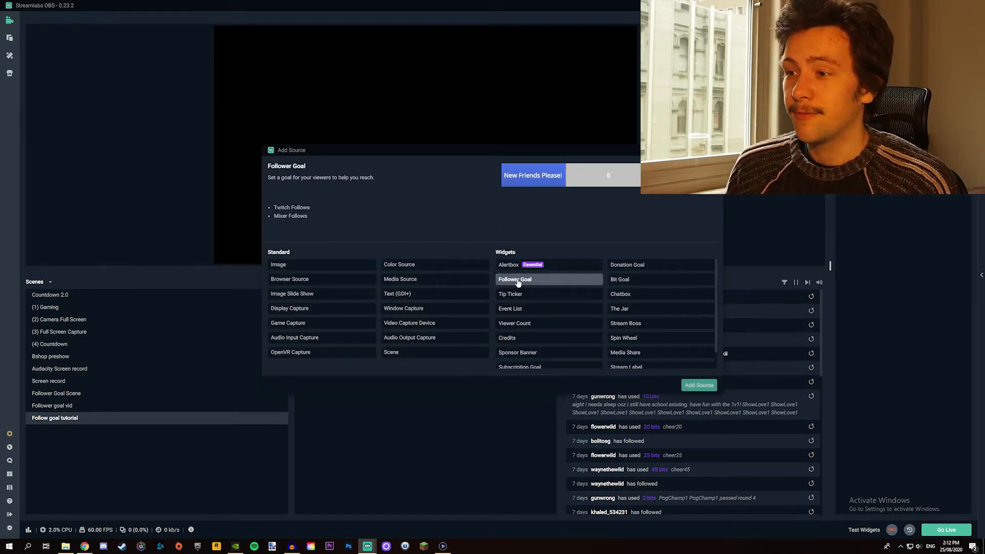
click(695, 385)
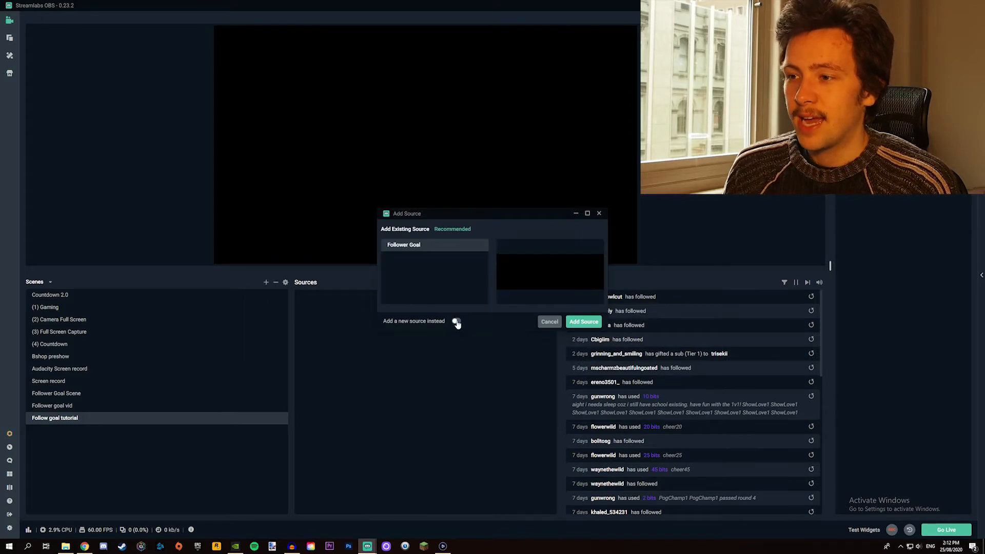
click(456, 321)
drag(457, 256, 385, 258)
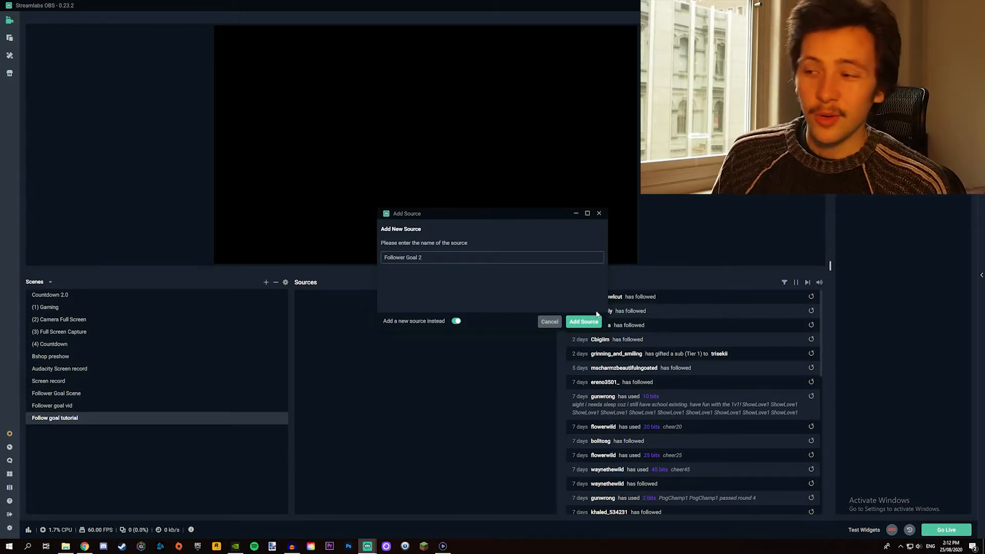
click(583, 322)
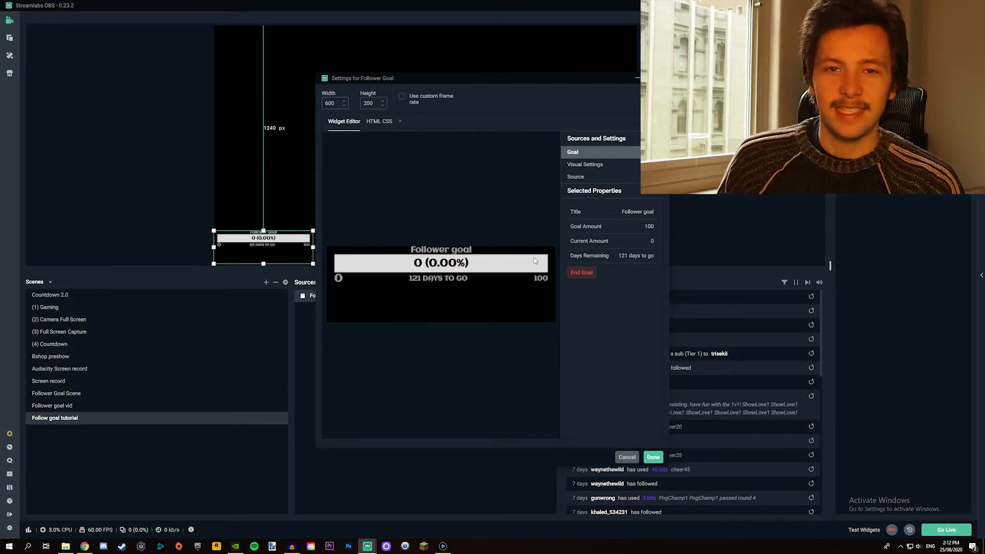
Open the goal bar's colour in the visual settings and compare it with the green-screen hex value in the browser.
click(593, 164)
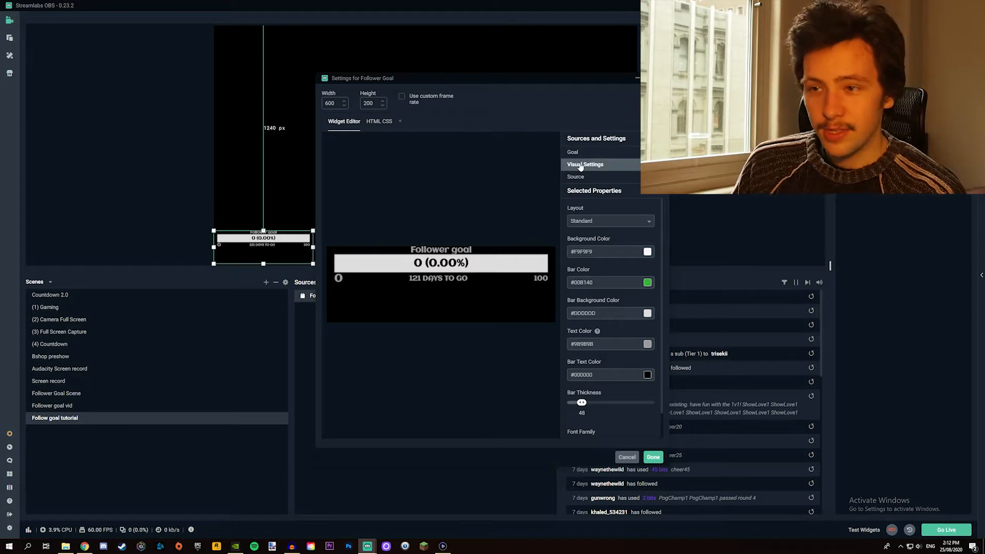
click(575, 285)
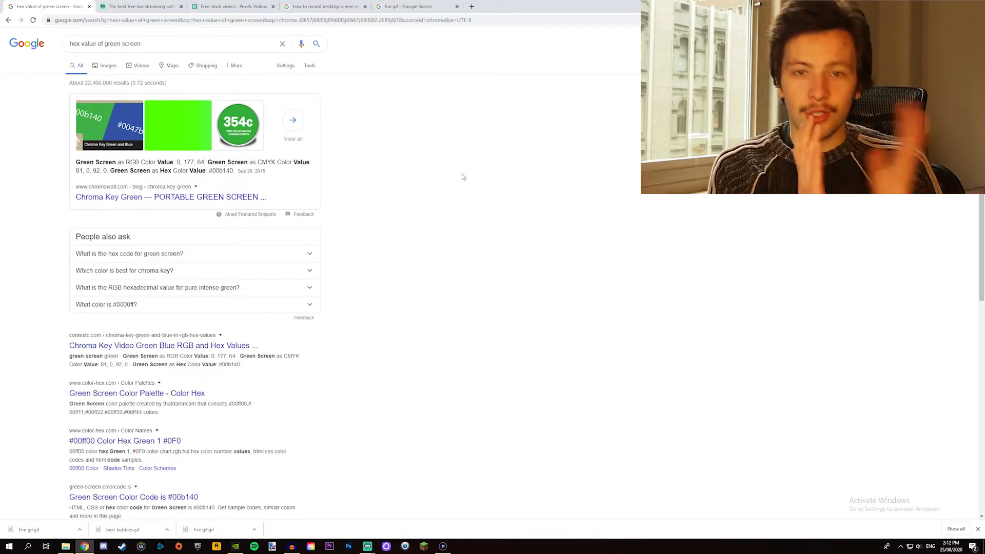
key(alt+Tab)
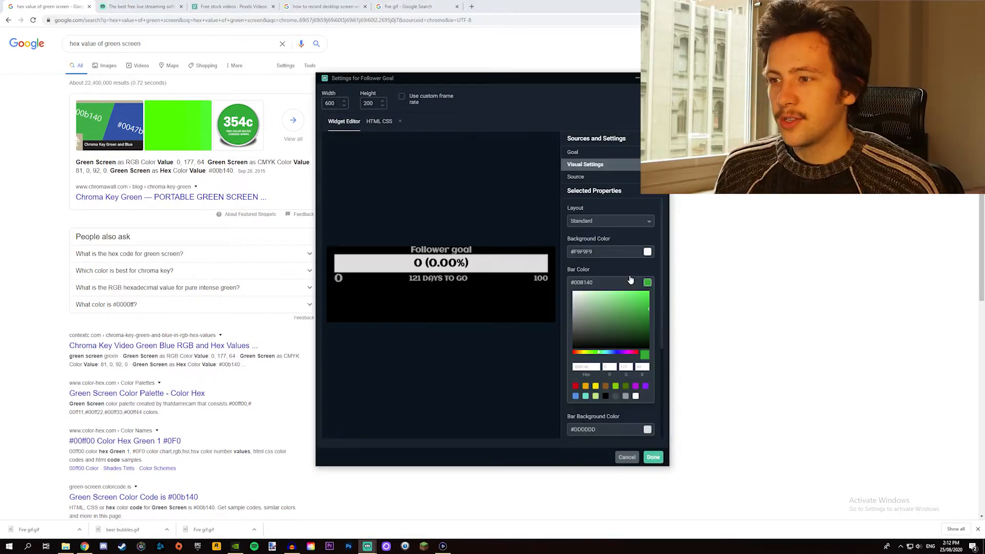
Start a follower goal titled "Follow ME please" with starting amount 50 and end date 12/25/2020, and accept the widget settings.
click(573, 152)
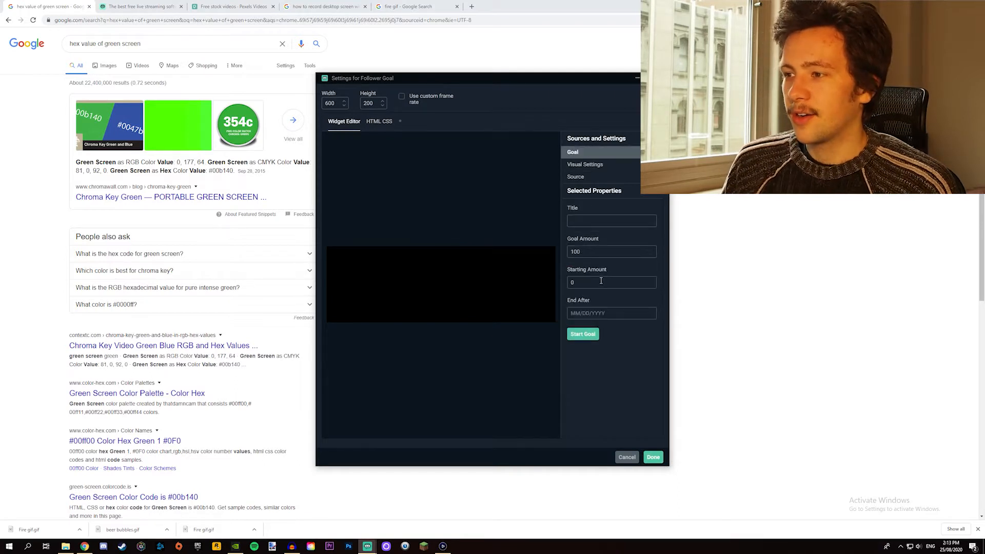
text(50)
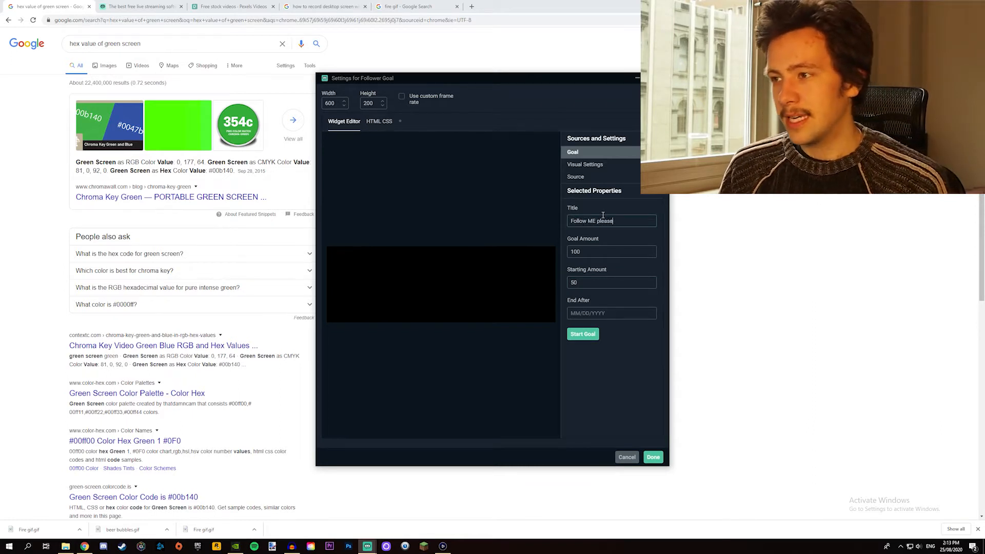
click(583, 335)
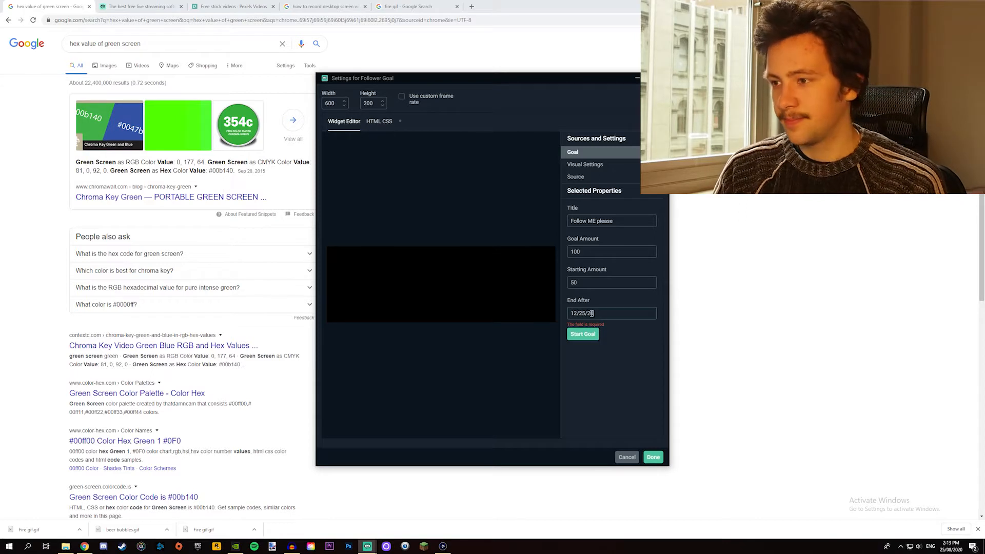
click(584, 335)
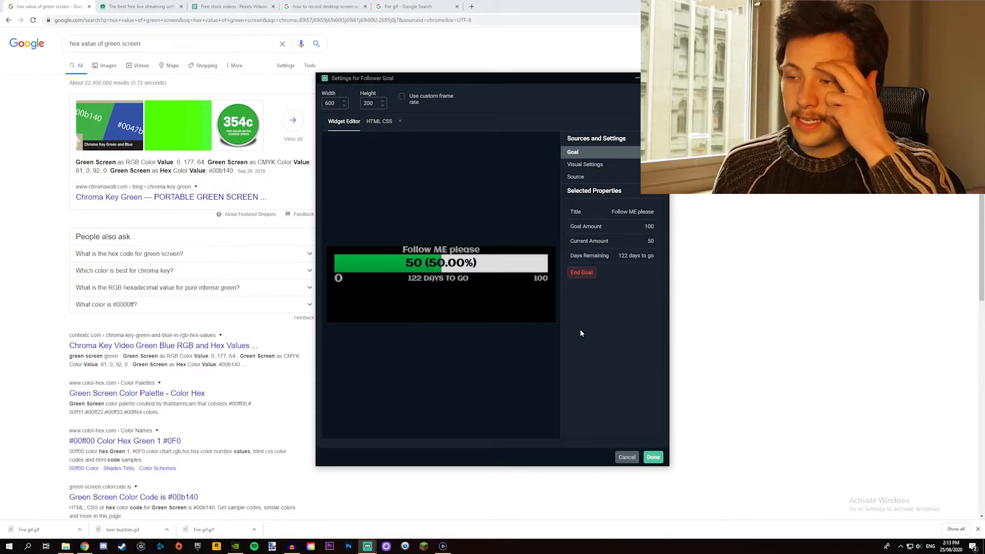
click(659, 456)
Enlarge the follower goal widget and position it across the upper part of the canvas, about 76 px below the top edge.
drag(274, 237, 613, 171)
drag(560, 151, 462, 128)
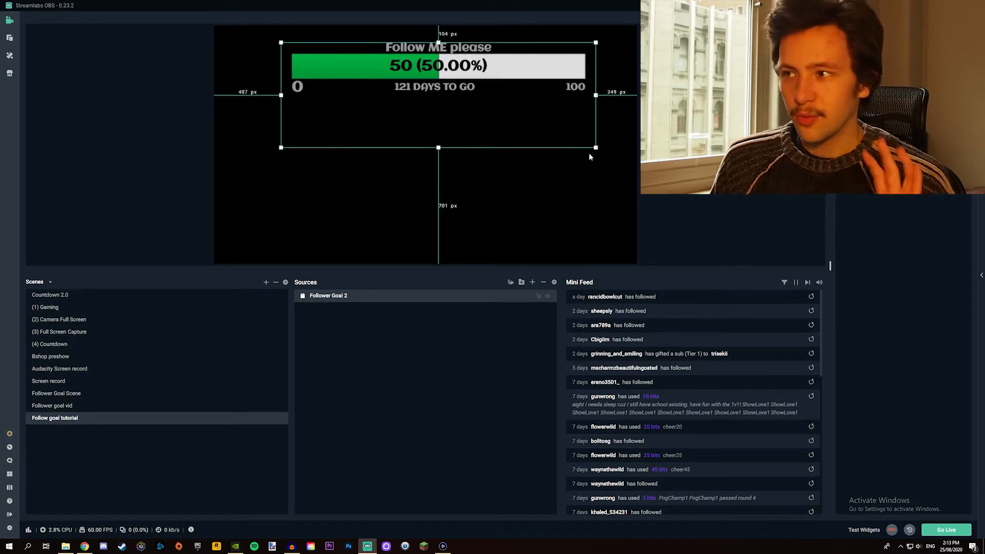
drag(595, 147, 556, 144)
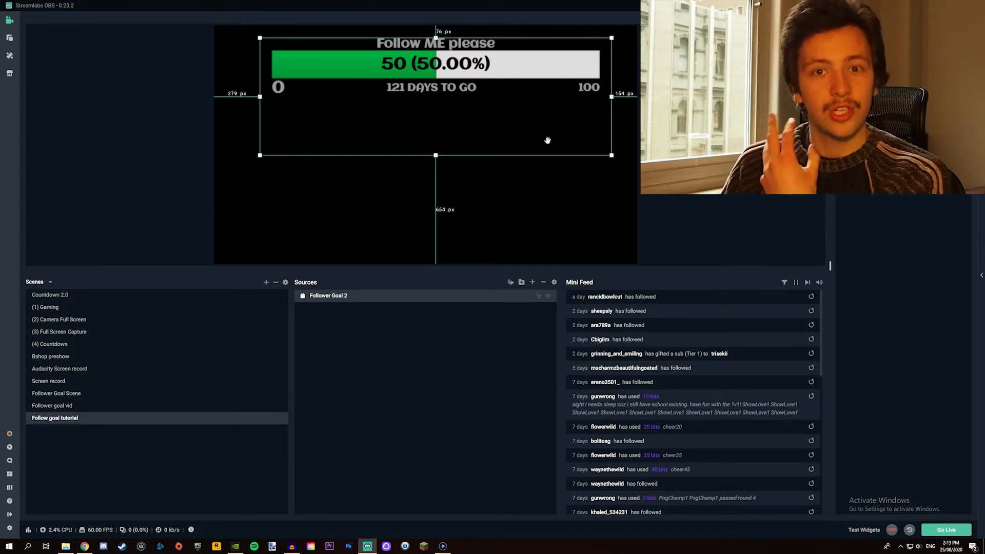
Add a new Media Source named "Fire" to the scene instead of reusing an existing one.
click(532, 282)
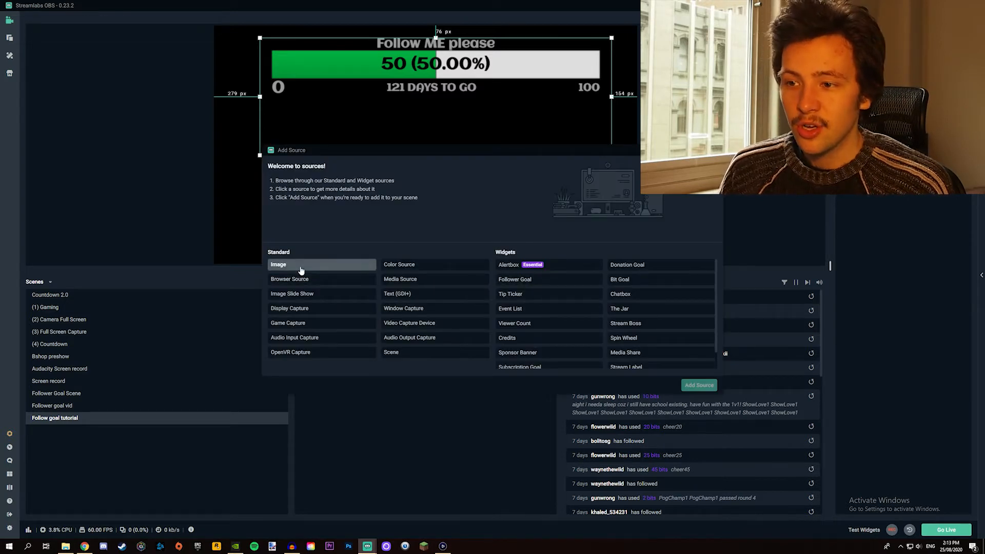
click(403, 280)
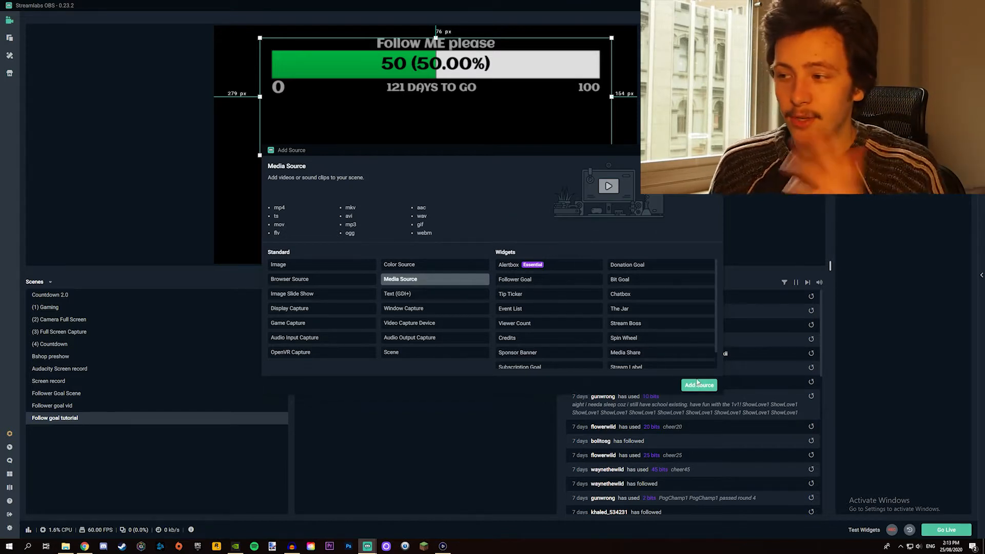
click(314, 267)
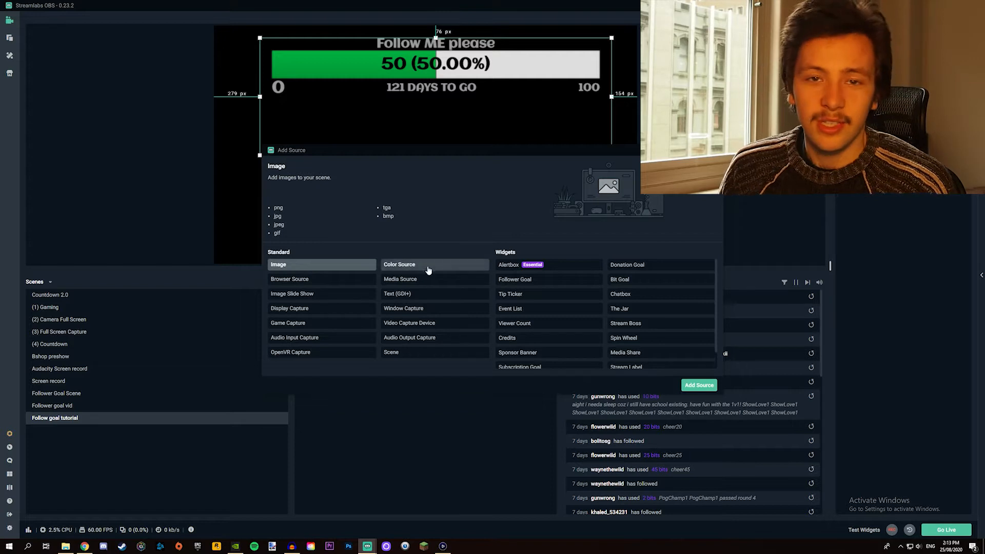
click(438, 281)
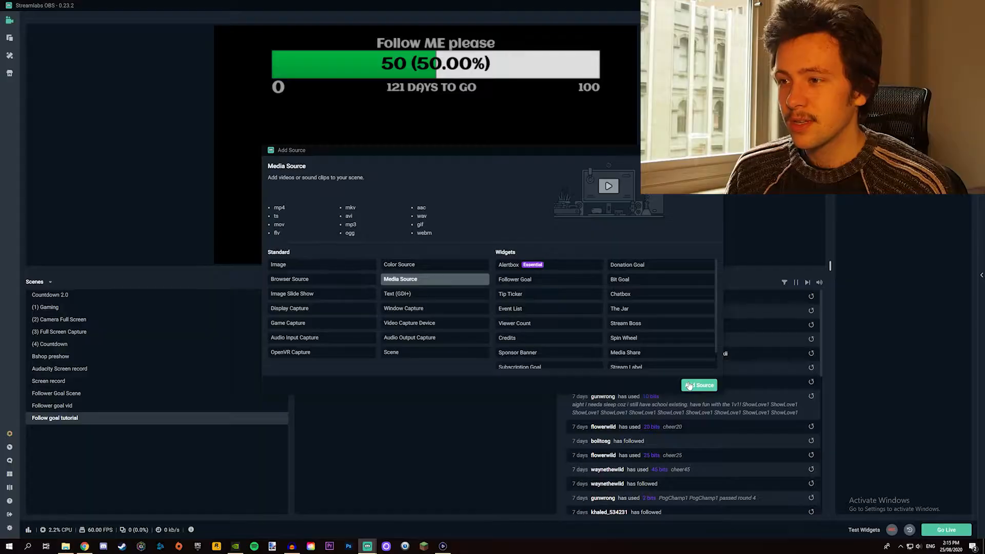
click(688, 380)
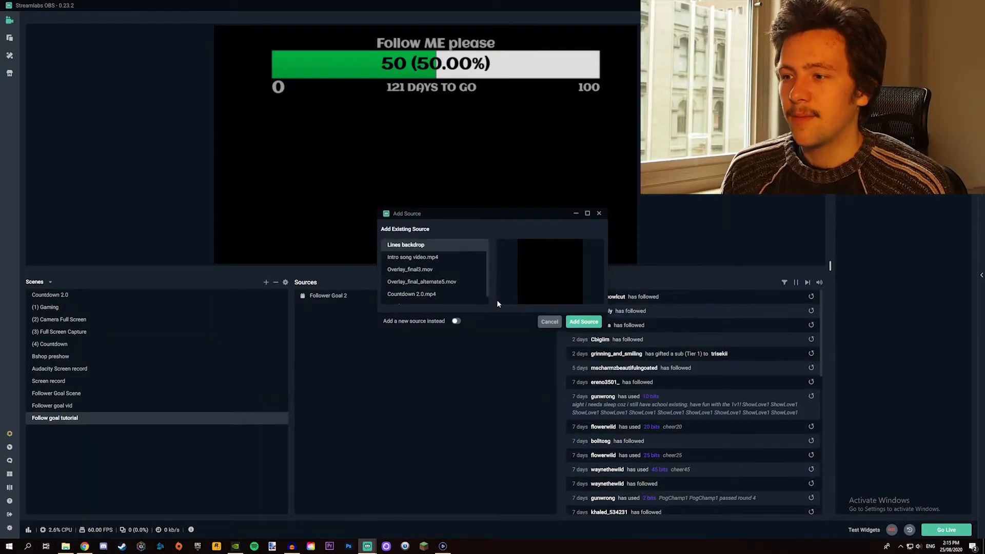
click(455, 322)
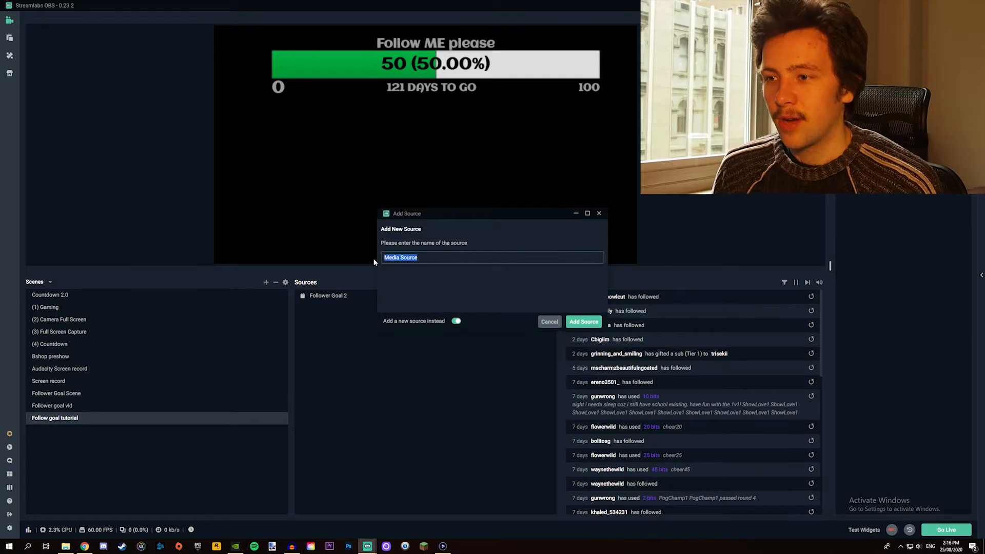
text(Fire)
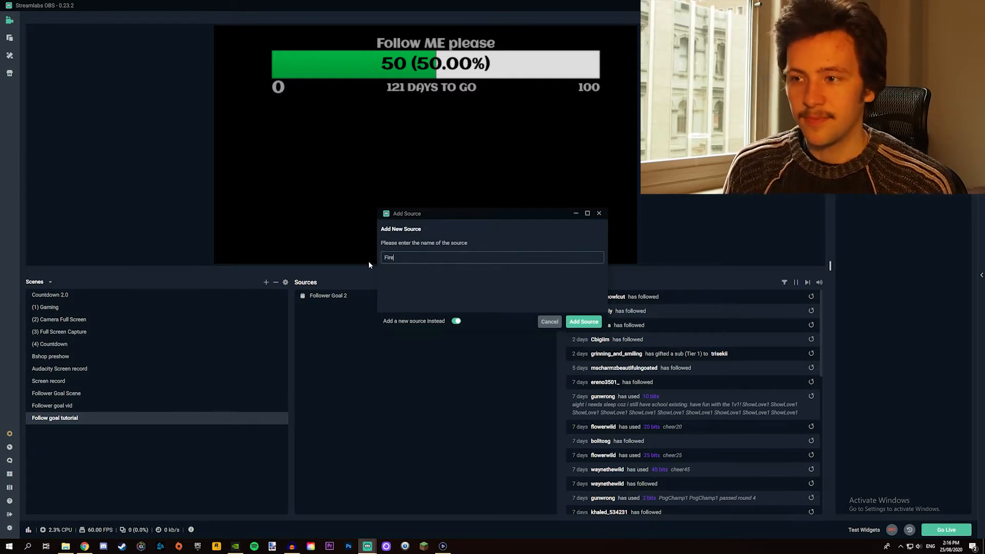
click(584, 321)
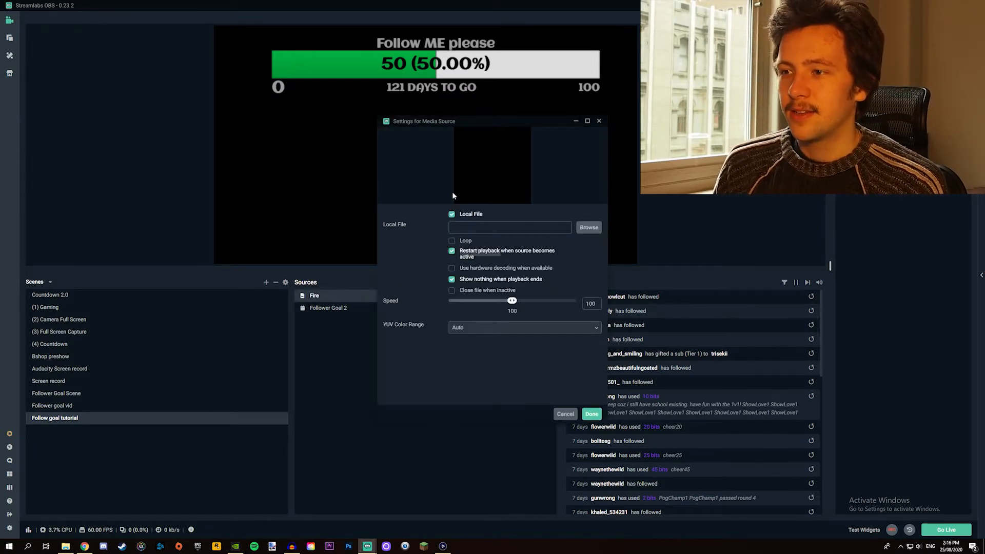
Load "Fire gif.gif" from the Desktop as the local file and turn on Loop, keeping playback restart on activation enabled.
click(589, 227)
scroll(333, 230, down, 5)
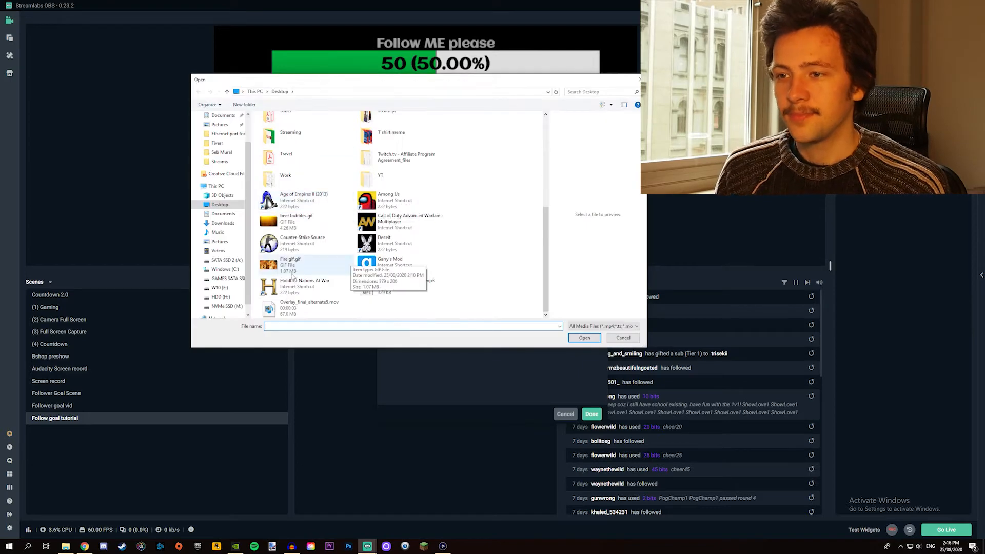
click(307, 265)
click(583, 338)
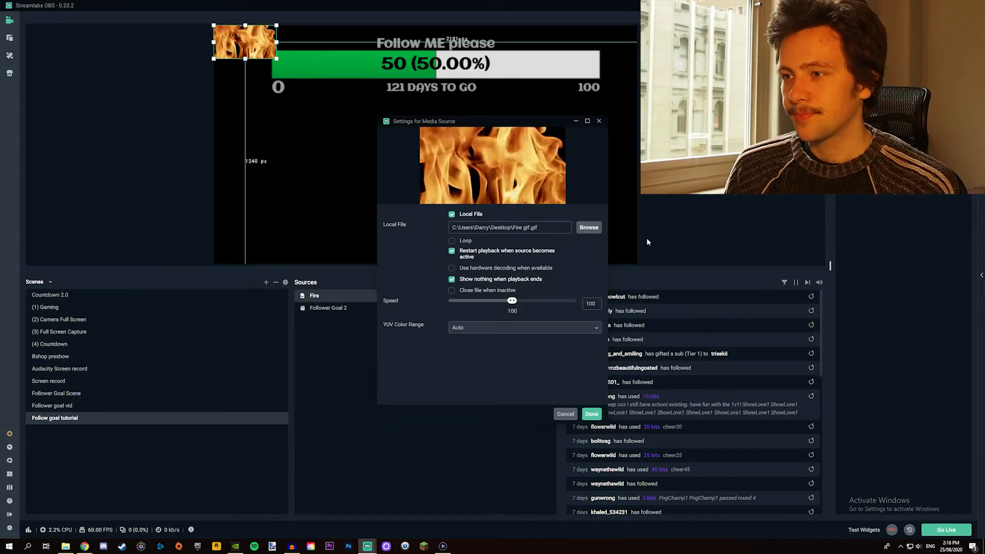
click(452, 241)
click(451, 251)
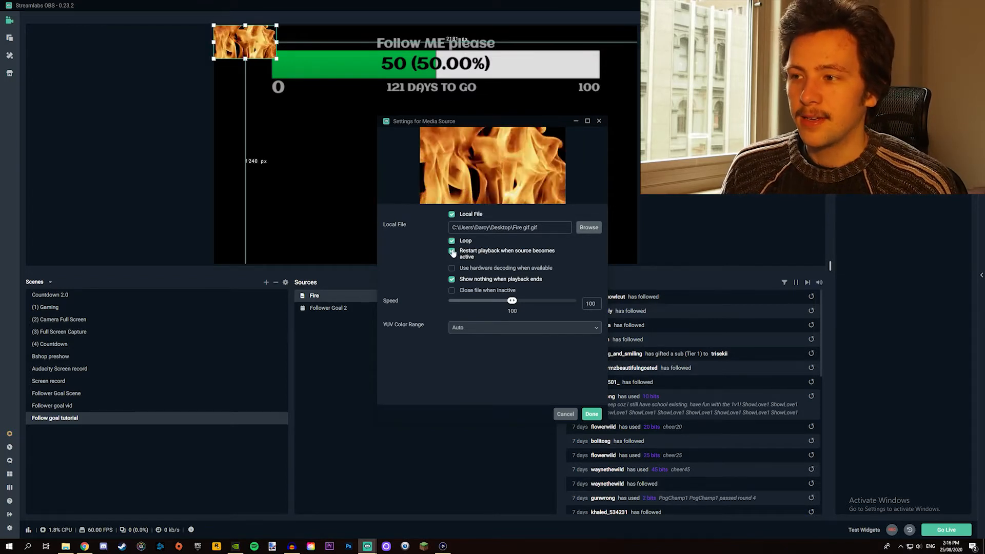
click(466, 253)
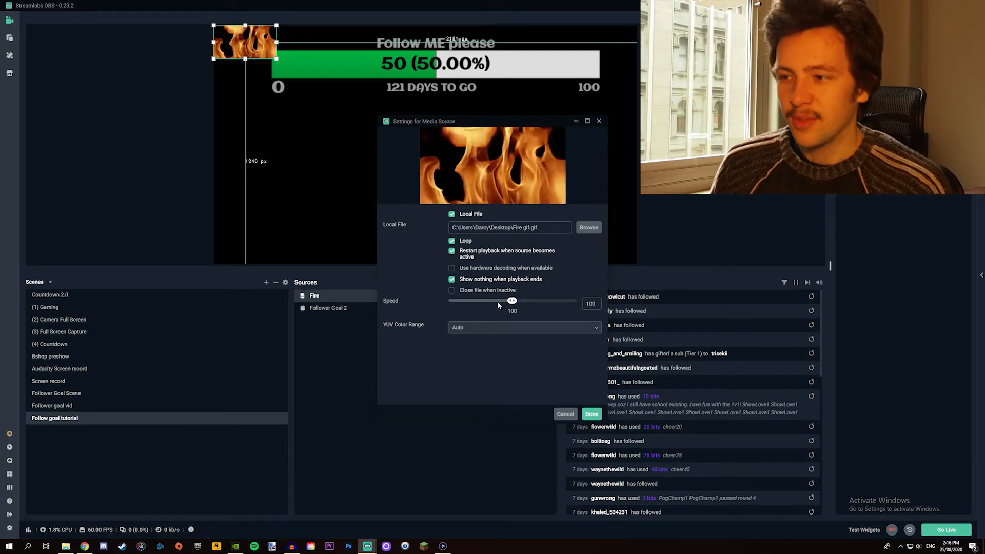
Try slower and faster playback, set the fire GIF's speed to 142, and accept the media source settings.
drag(513, 303, 487, 304)
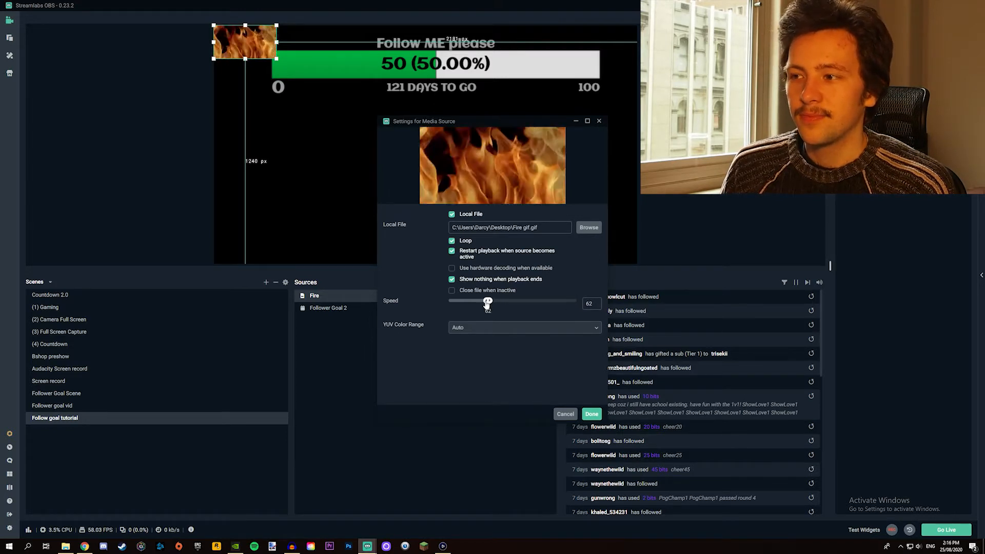
drag(487, 304, 581, 306)
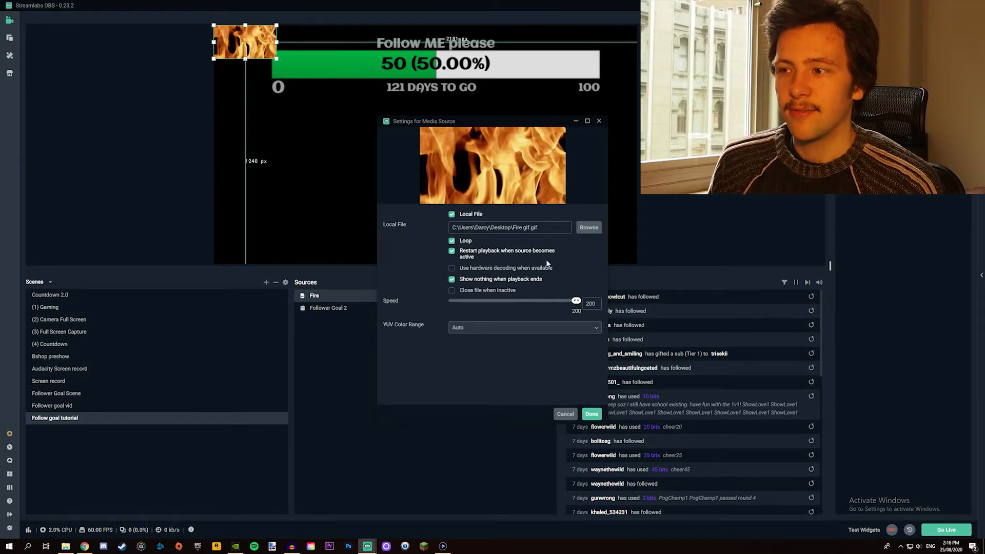
click(539, 302)
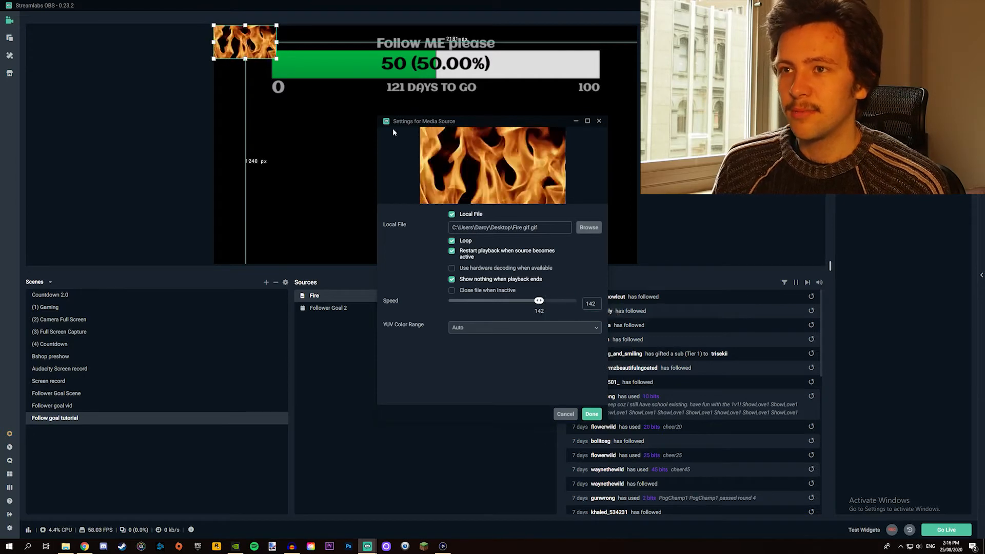
click(591, 414)
Move the fire GIF onto the goal bar and stretch it across the full bar, about 344 px from the canvas's left edge and 226 px from its right.
drag(261, 47, 584, 74)
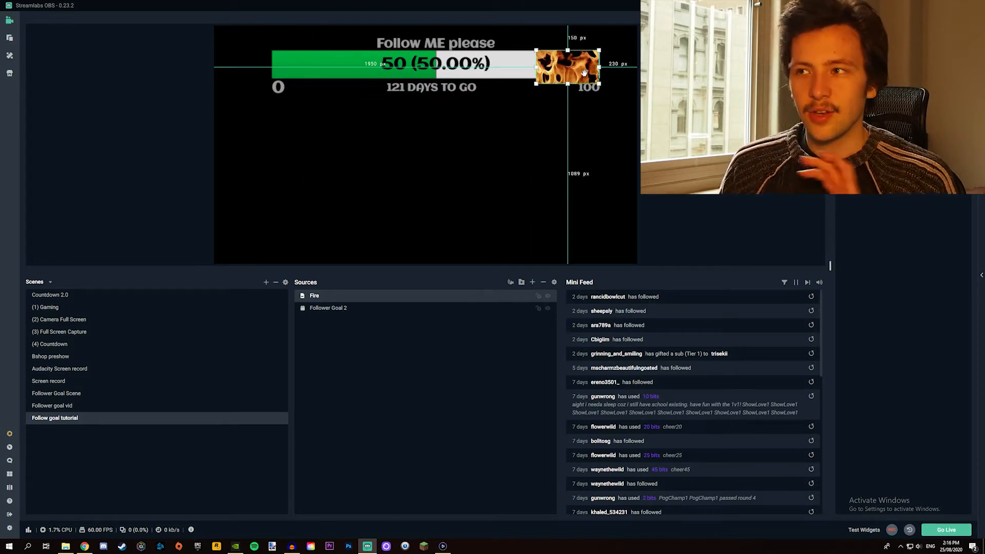
drag(584, 73, 566, 72)
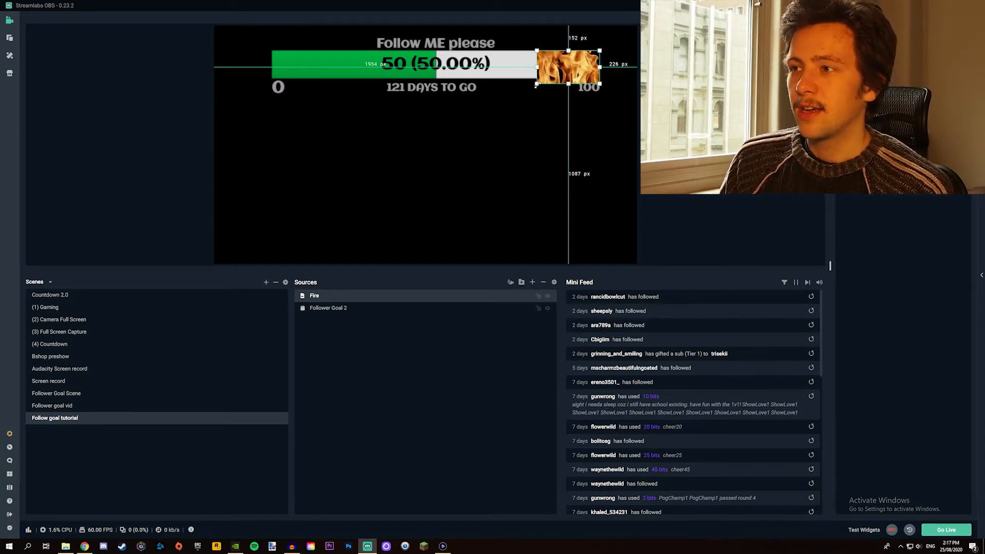
drag(507, 94, 277, 77)
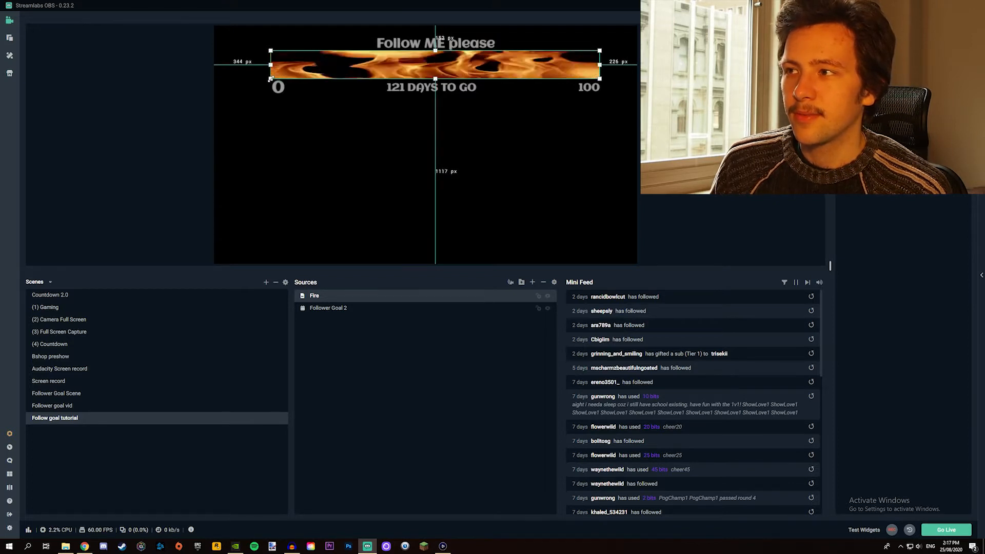
click(286, 185)
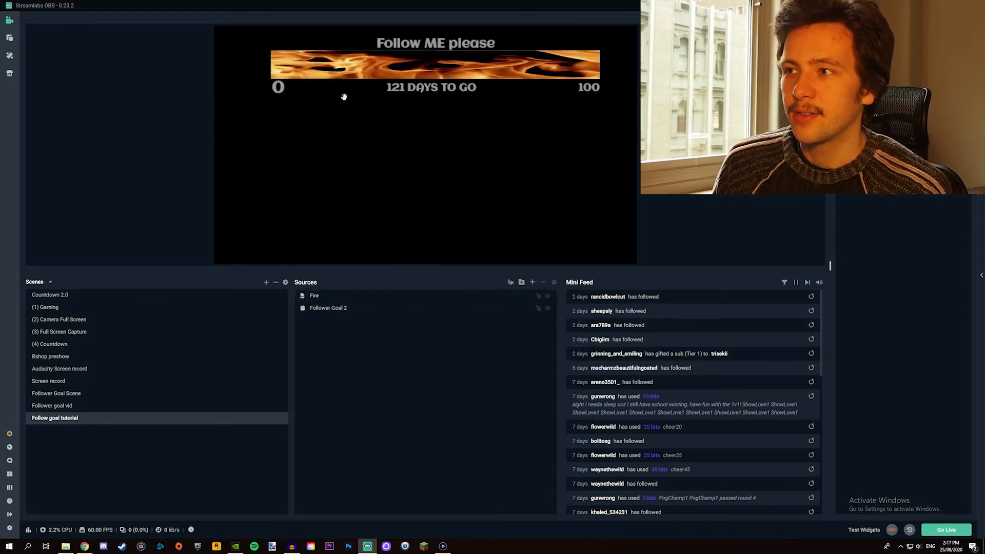
Fine-tune the fire GIF's edges to cover the goal bar exactly, about 345 px from the canvas's left, 225 px from its right and 1120 px from its bottom.
click(458, 70)
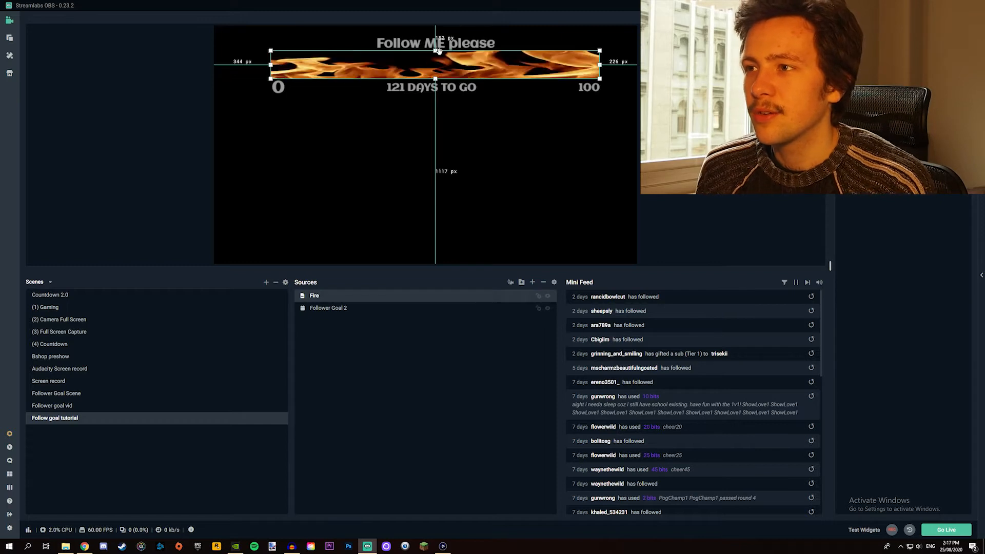
click(349, 181)
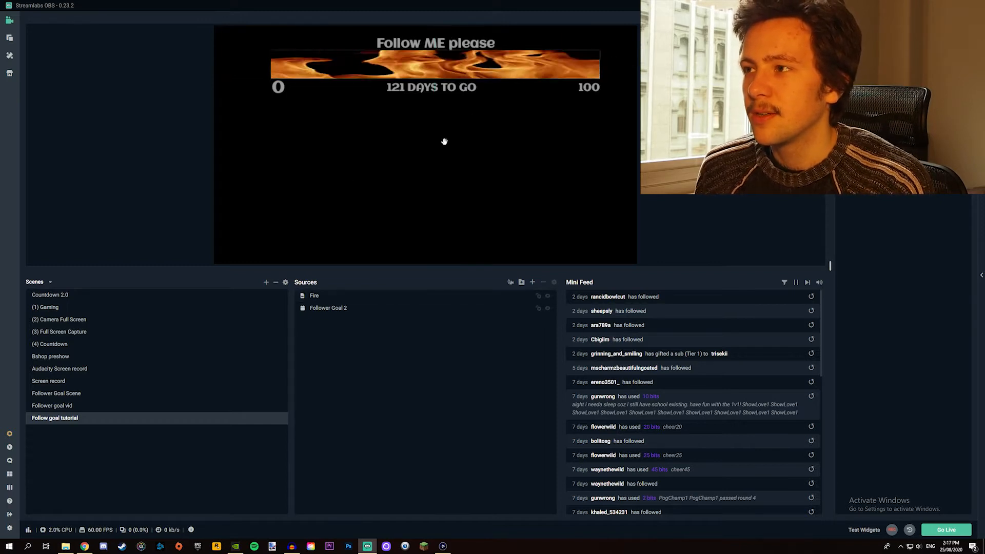
click(472, 62)
click(332, 200)
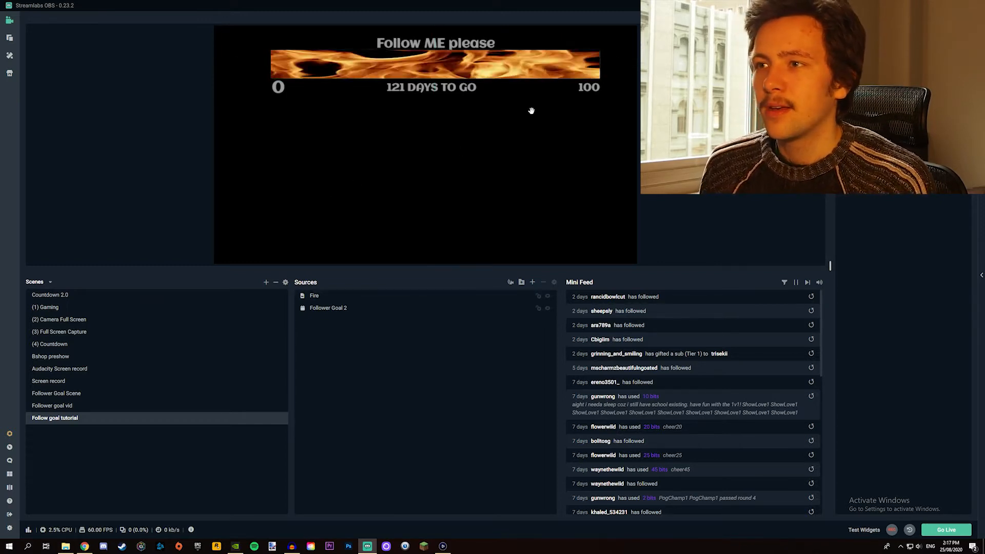
click(597, 76)
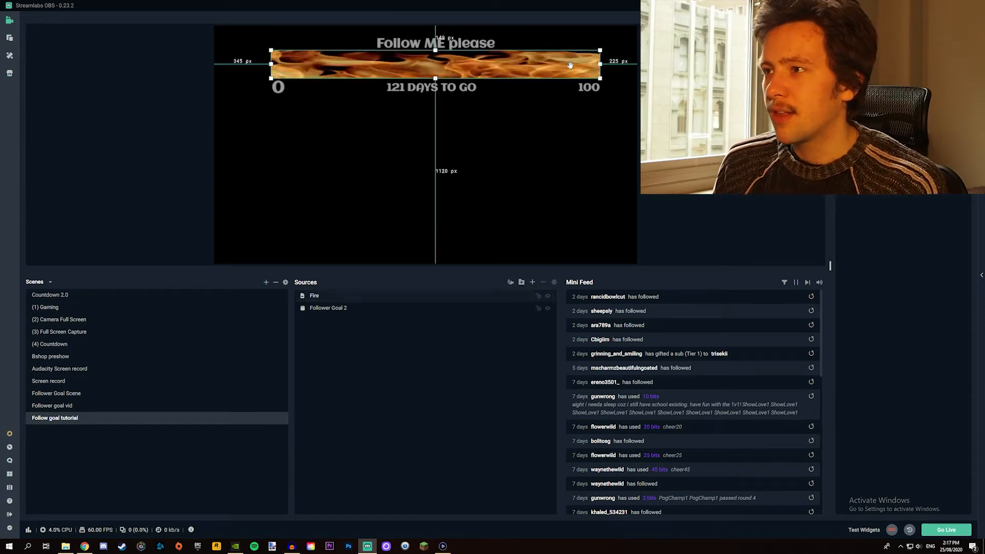
click(564, 156)
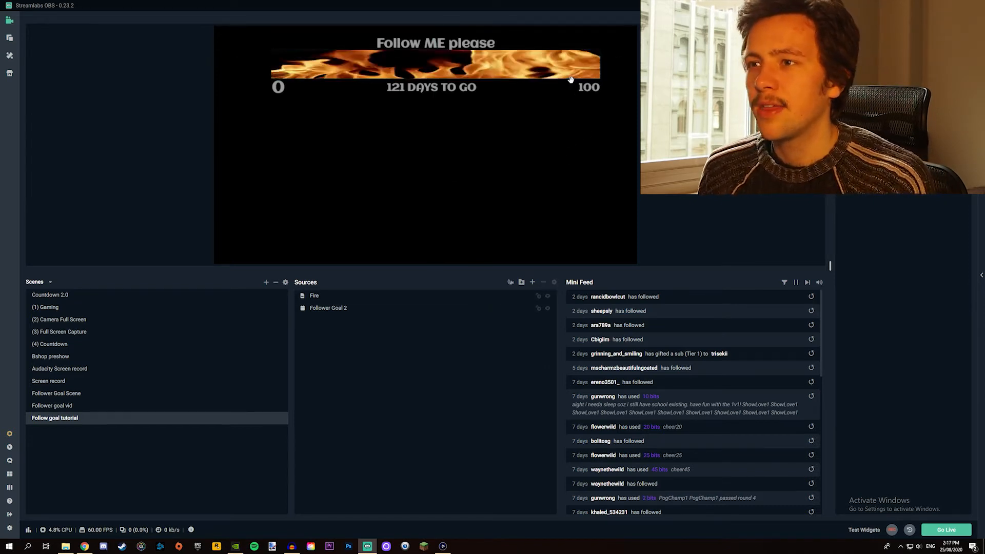
click(538, 67)
click(502, 137)
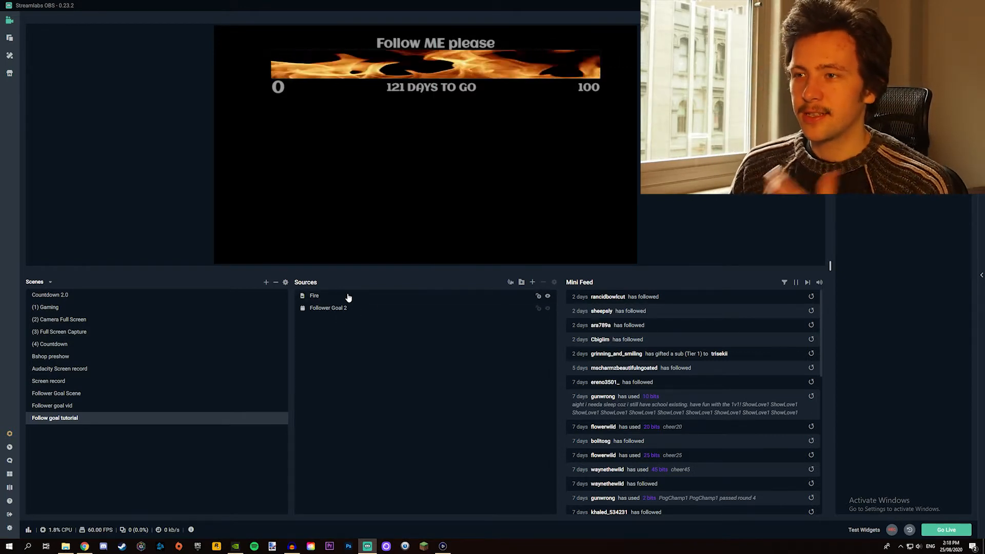
Place Follower Goal 2 above Fire in the source order and add a Color Key filter named "Green screen cutout" to it.
drag(339, 310, 339, 294)
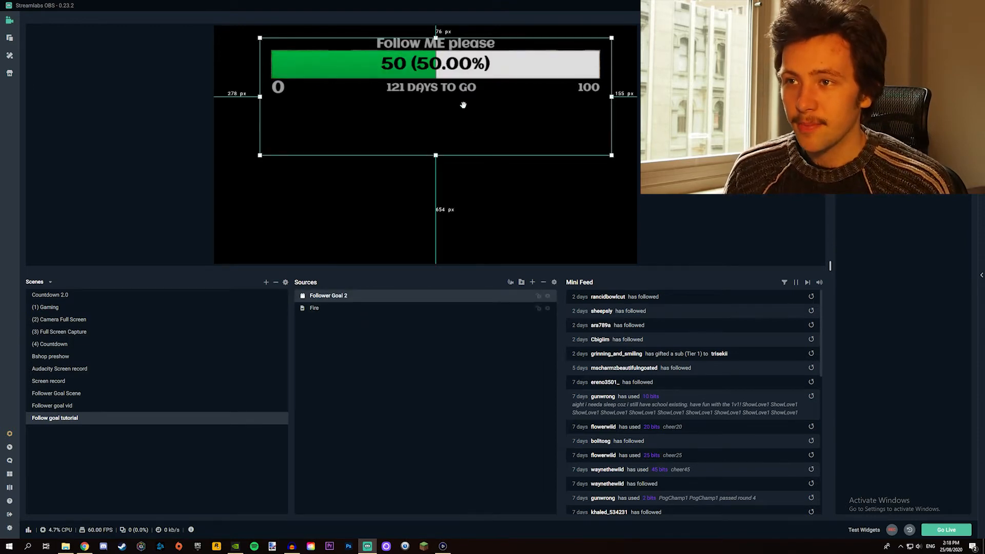
right_click(347, 298)
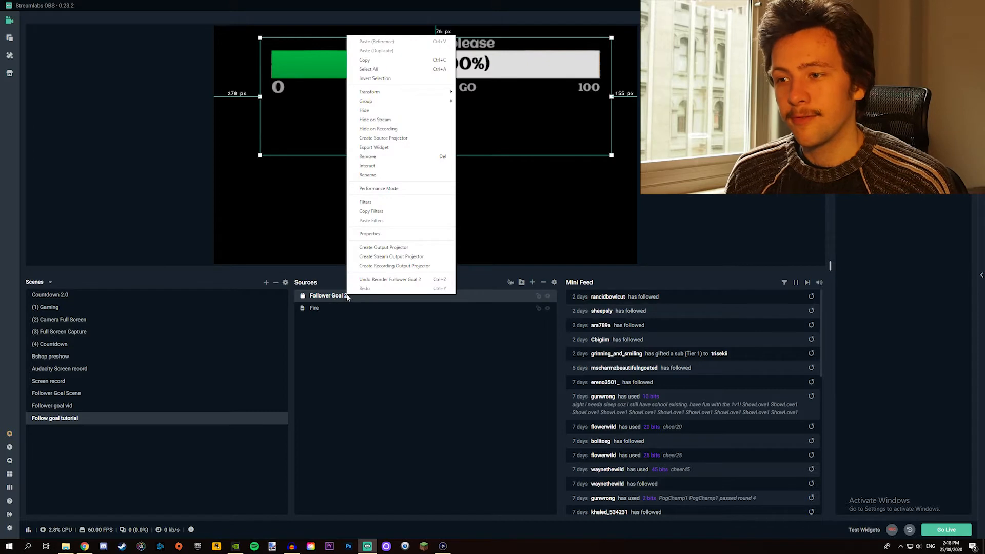
click(374, 203)
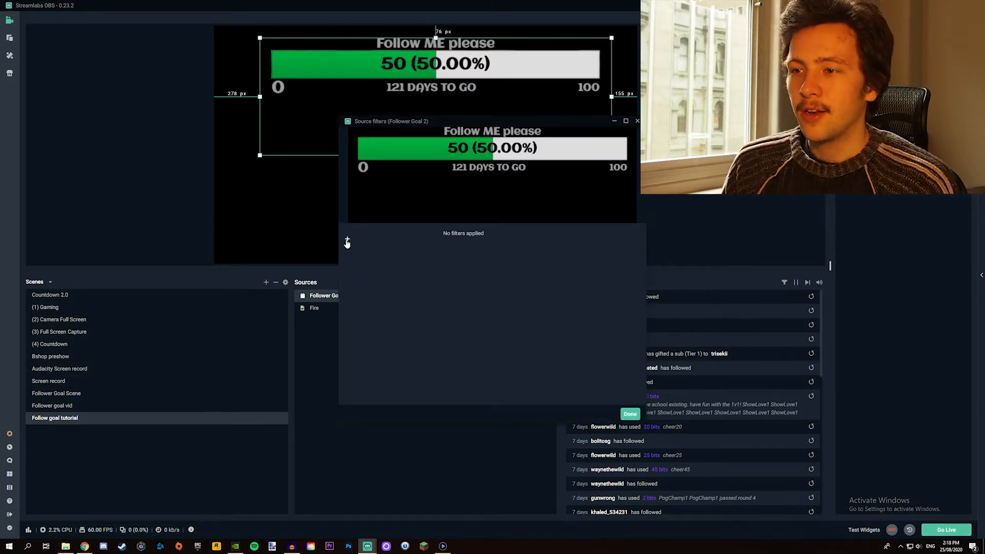
click(346, 241)
click(405, 228)
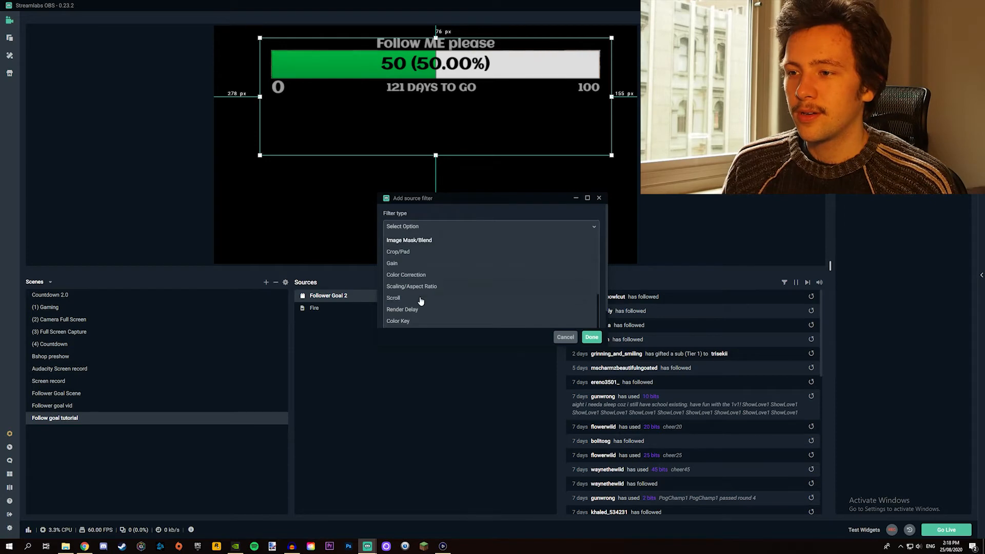
click(406, 321)
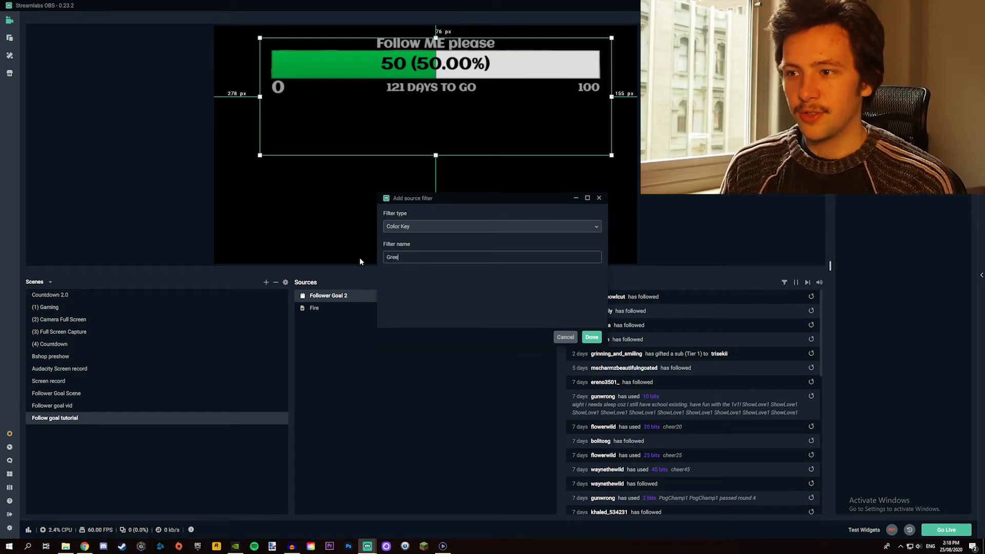
text(utout)
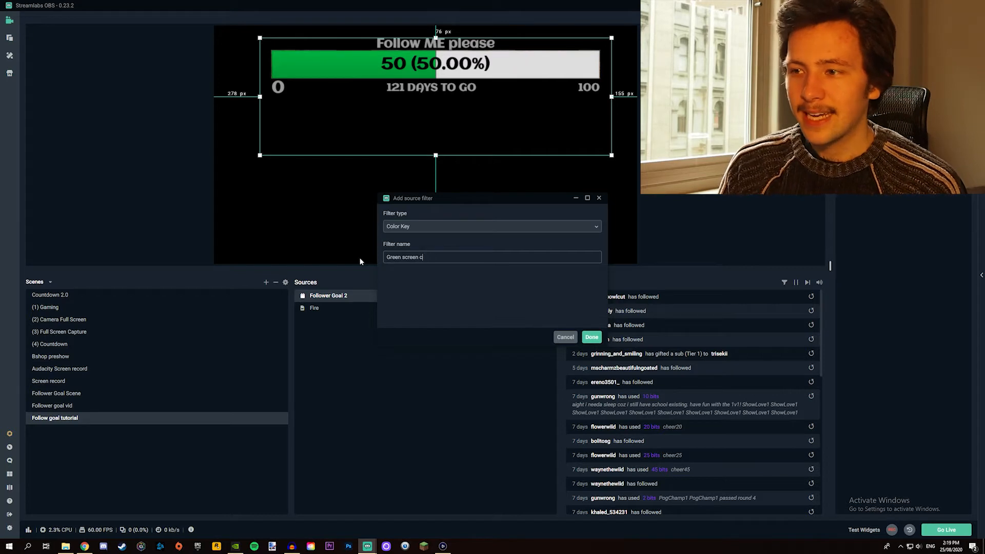
click(592, 337)
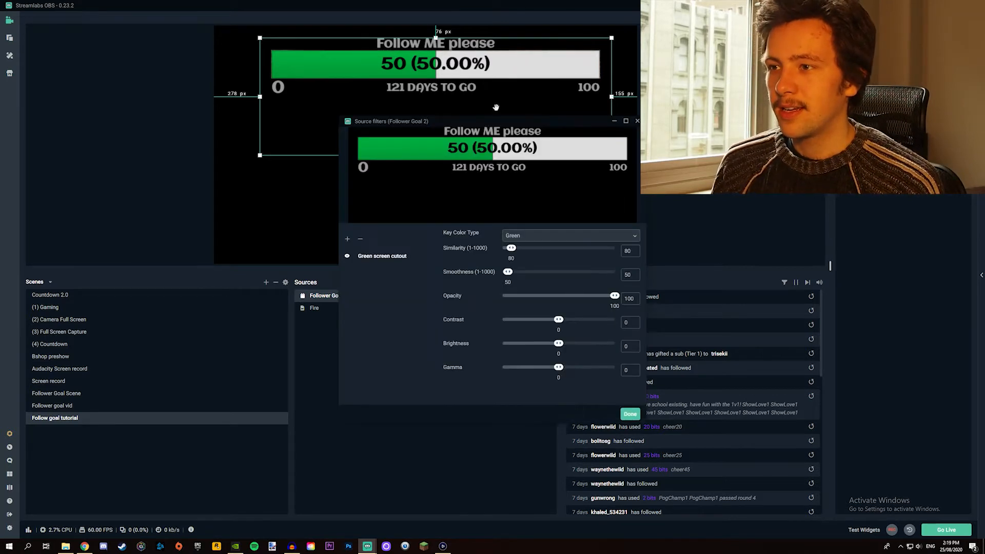
Set the Green screen cutout filter's key color type to Custom Color.
click(526, 237)
click(513, 249)
click(526, 236)
click(519, 294)
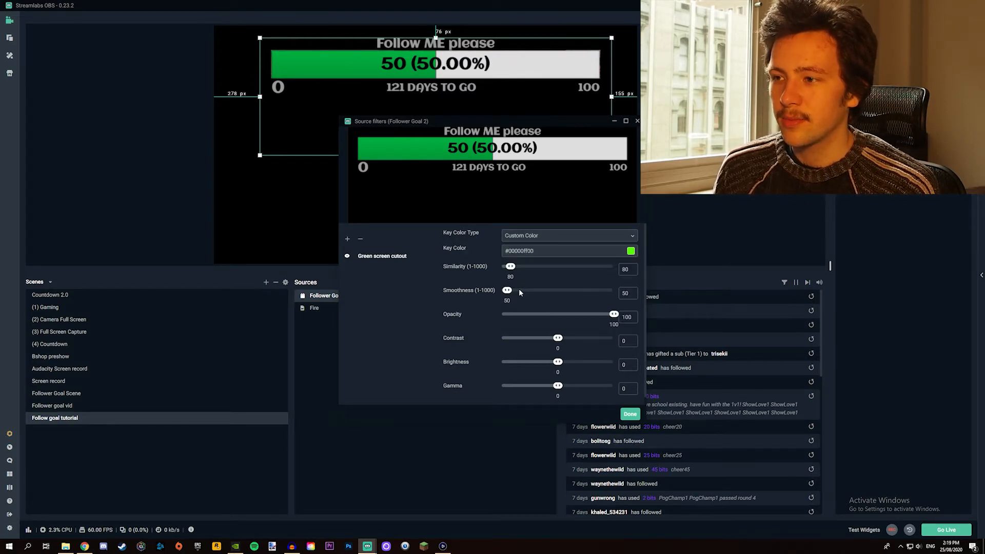
Set the Green screen cutout filter's key color to the green screen hex value 00b140 from the browser's search result.
click(544, 252)
click(85, 546)
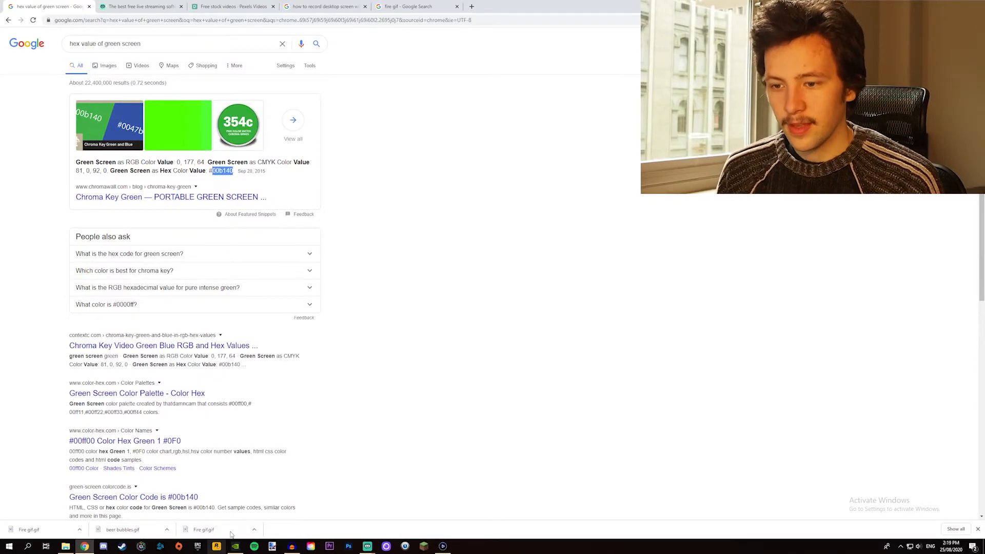
click(365, 550)
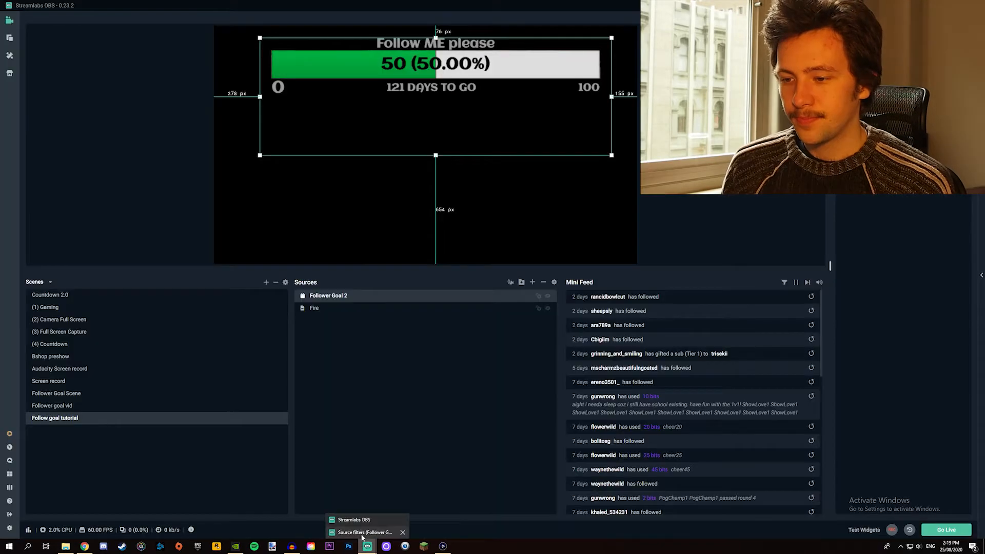
click(348, 521)
scroll(537, 318, down, 1)
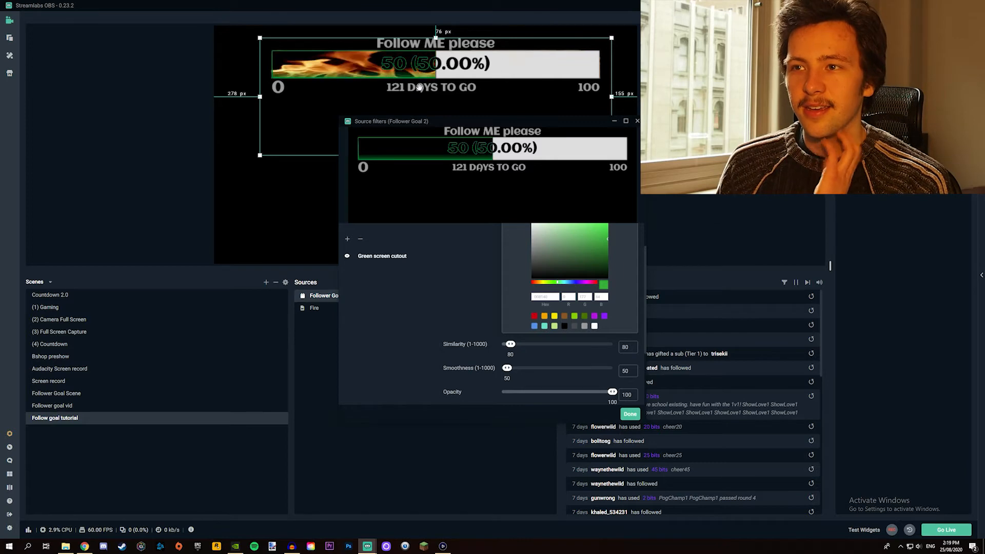
drag(506, 118, 538, 132)
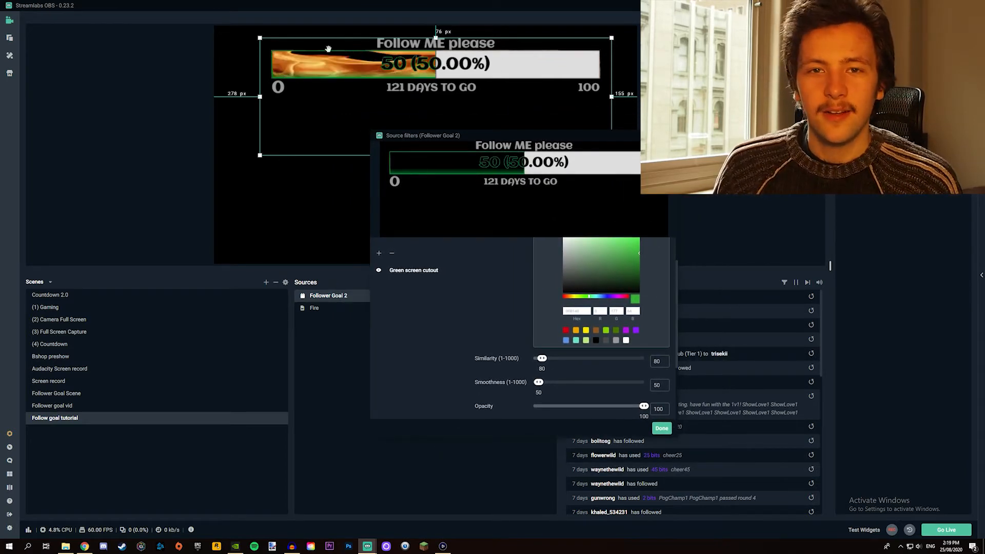
drag(553, 134, 523, 124)
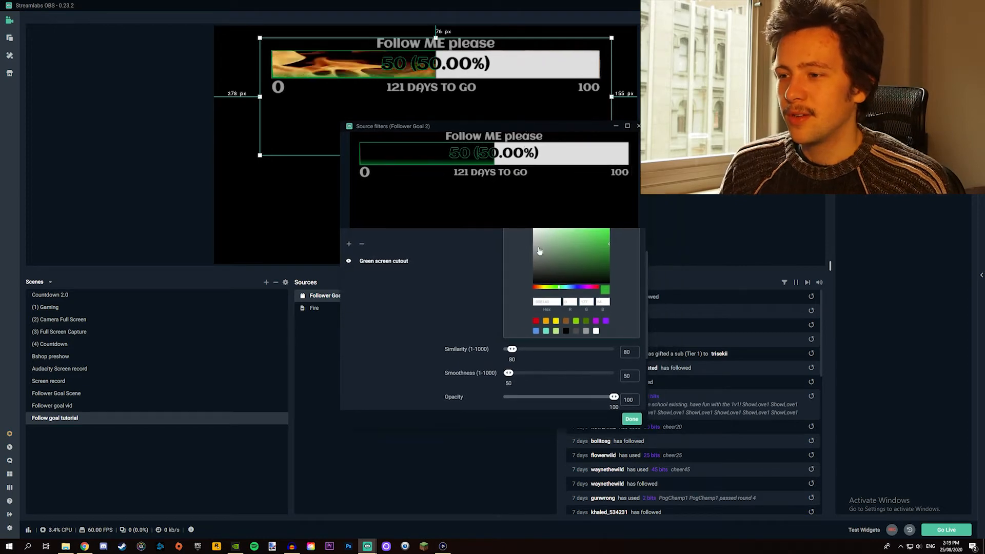
Raise the Green screen cutout filter's similarity to 414 and close the source filters.
drag(513, 352, 560, 354)
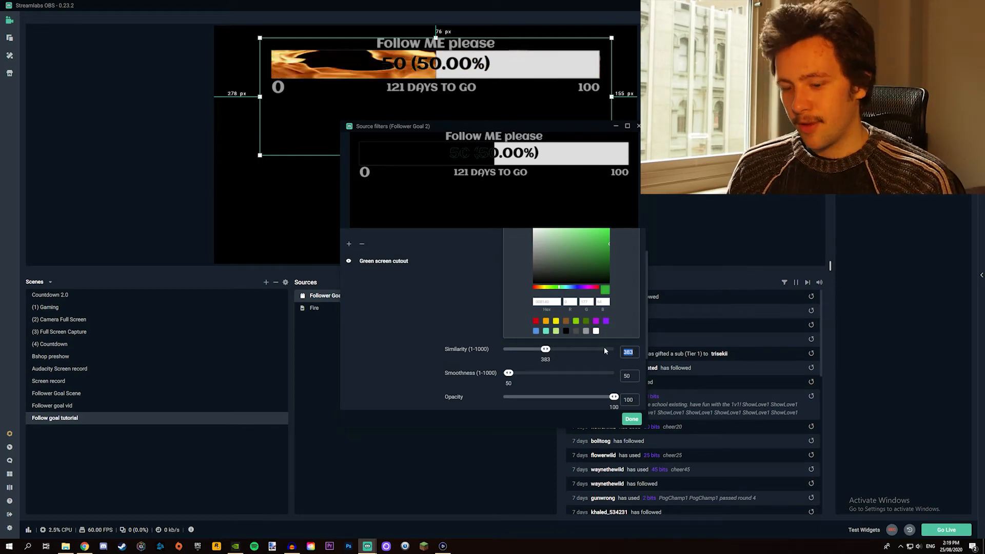
text(350)
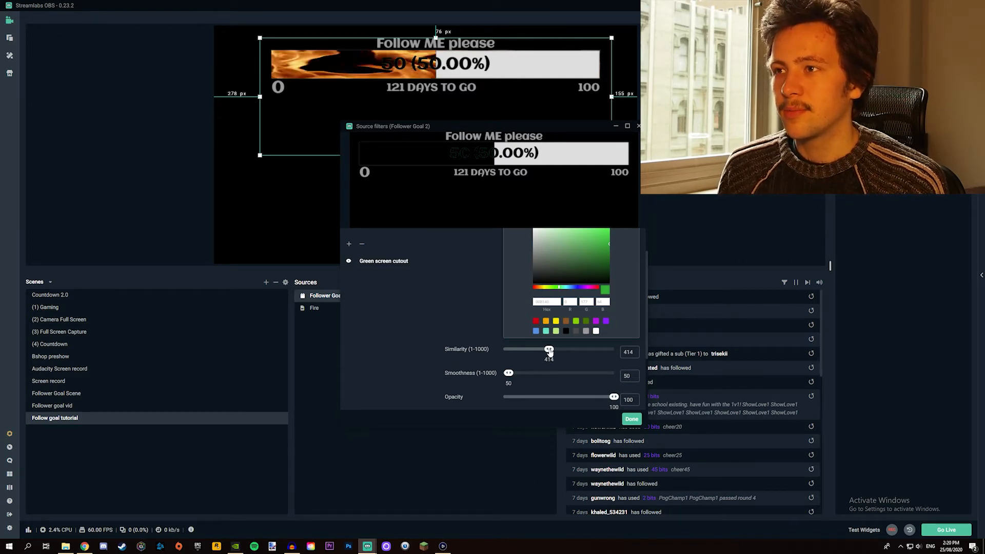
scroll(466, 305, down, 3)
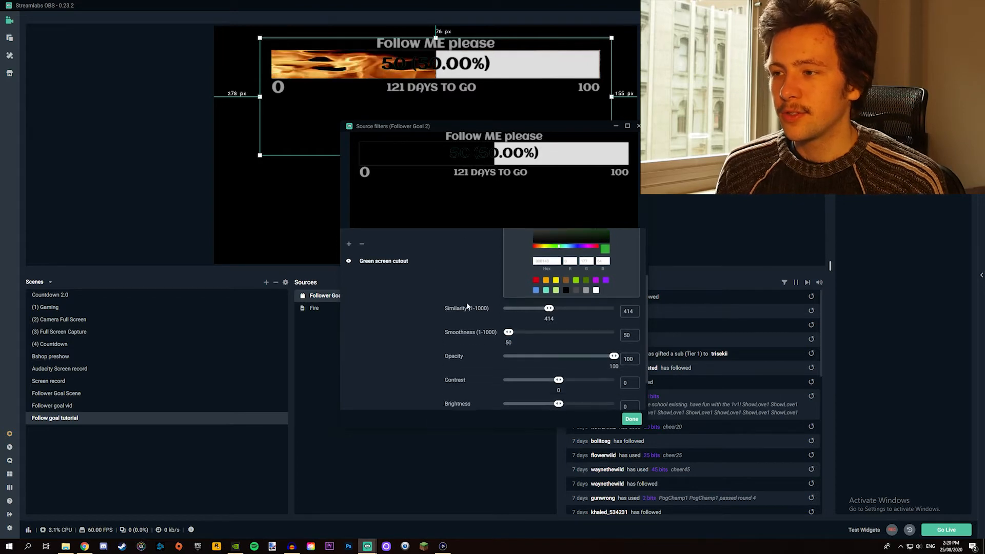
scroll(467, 304, up, 4)
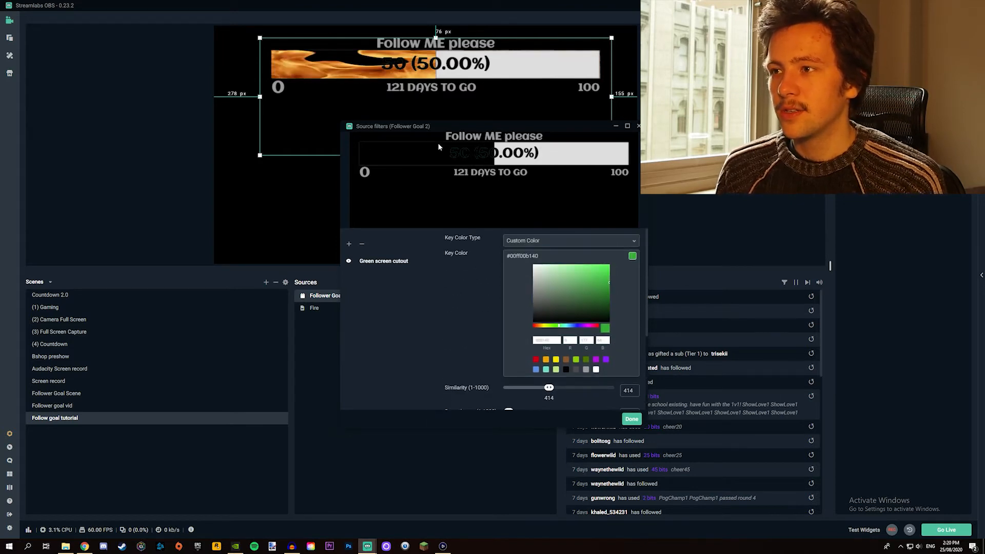
click(628, 419)
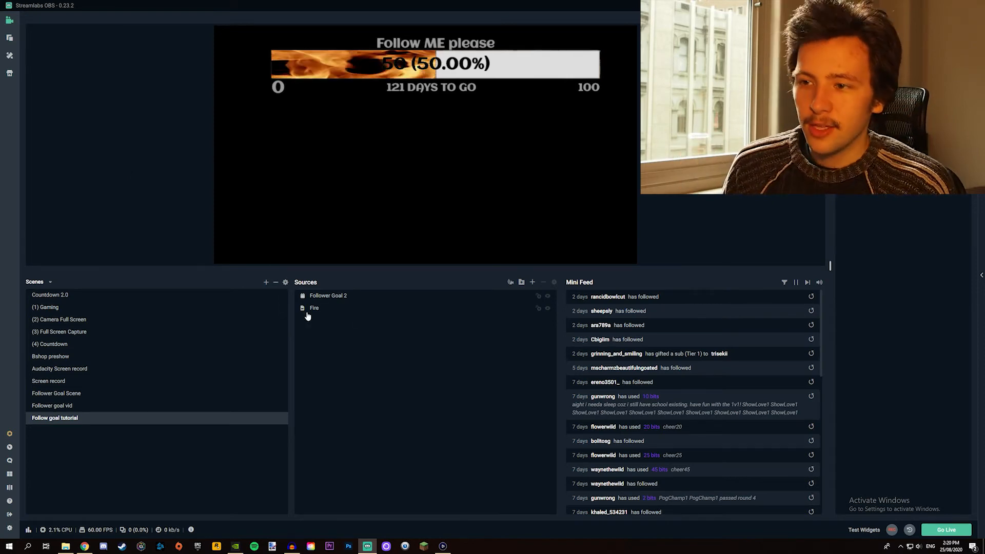
Open Follower Goal 2's visual settings and set the bar background color to purple #BD10E0.
right_click(316, 296)
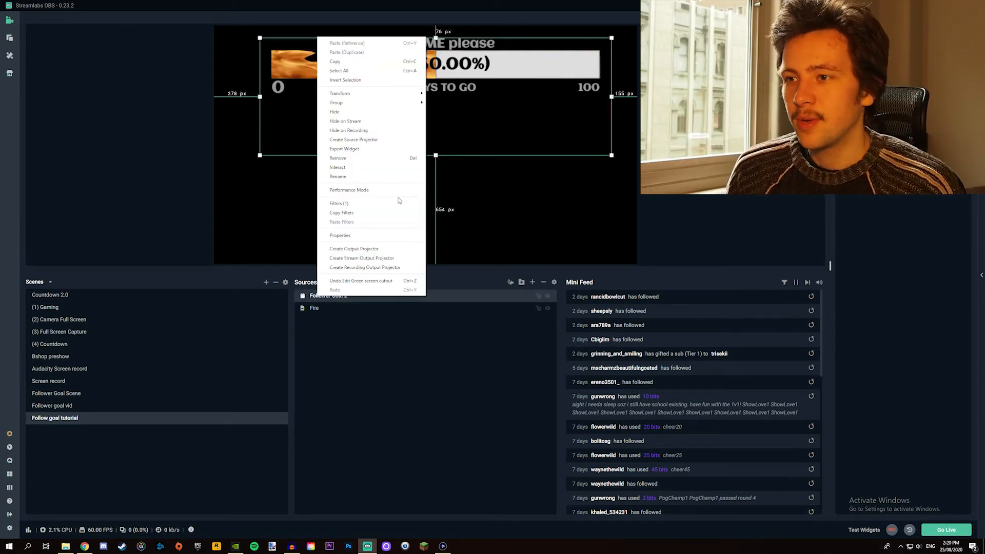
click(358, 235)
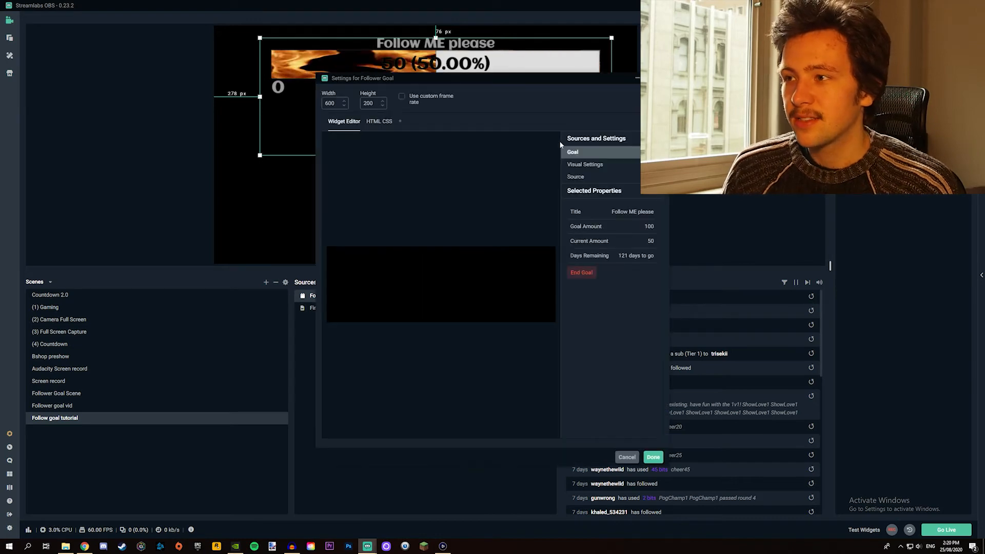
click(584, 164)
drag(510, 79, 574, 138)
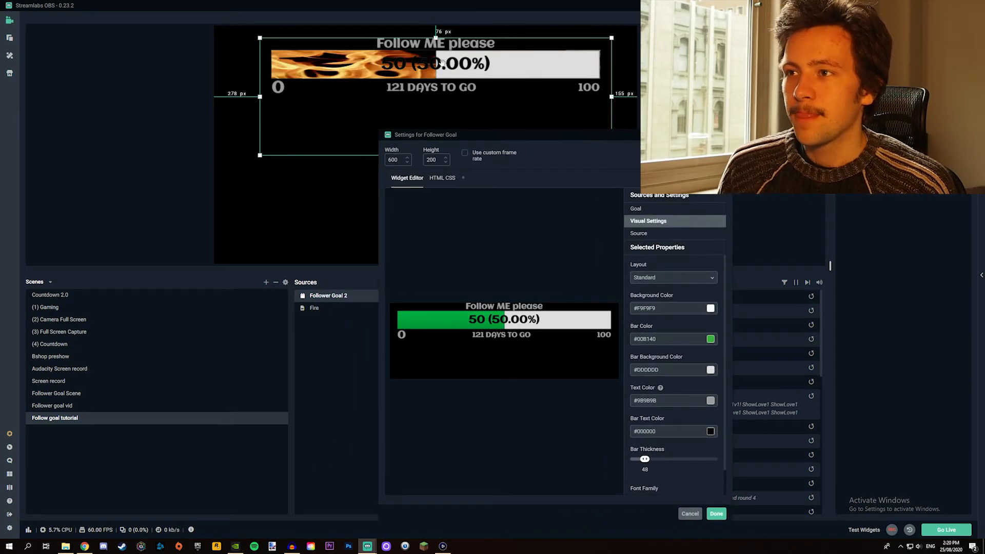
click(671, 370)
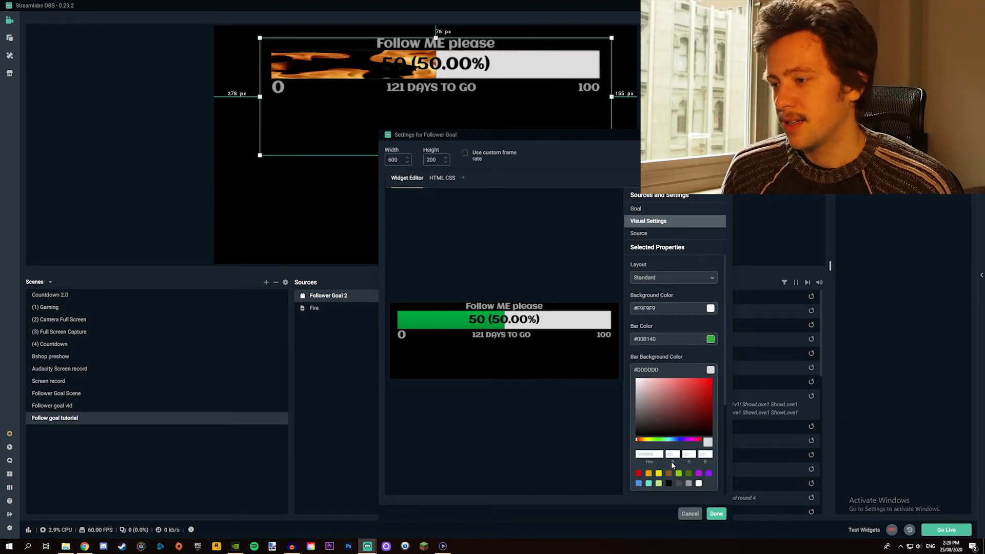
click(699, 476)
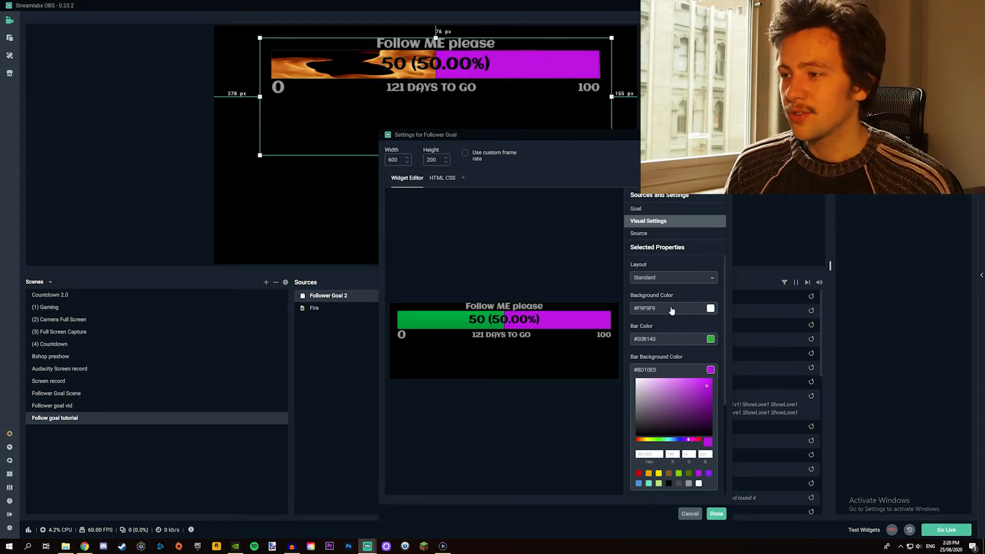
Set the goal's bar text color to white #FFFFFF, save the widget settings and deselect the source.
scroll(671, 310, down, 3)
click(655, 433)
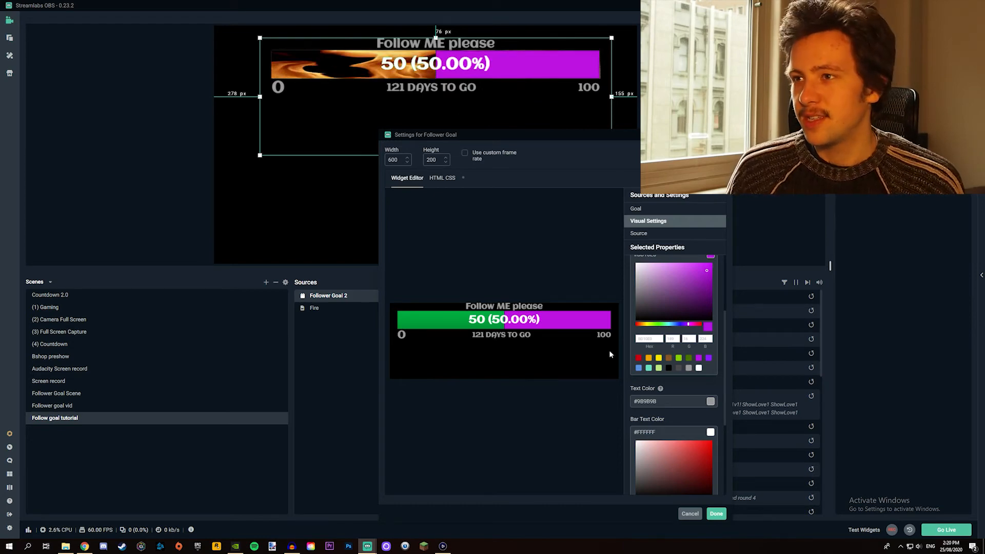
click(716, 514)
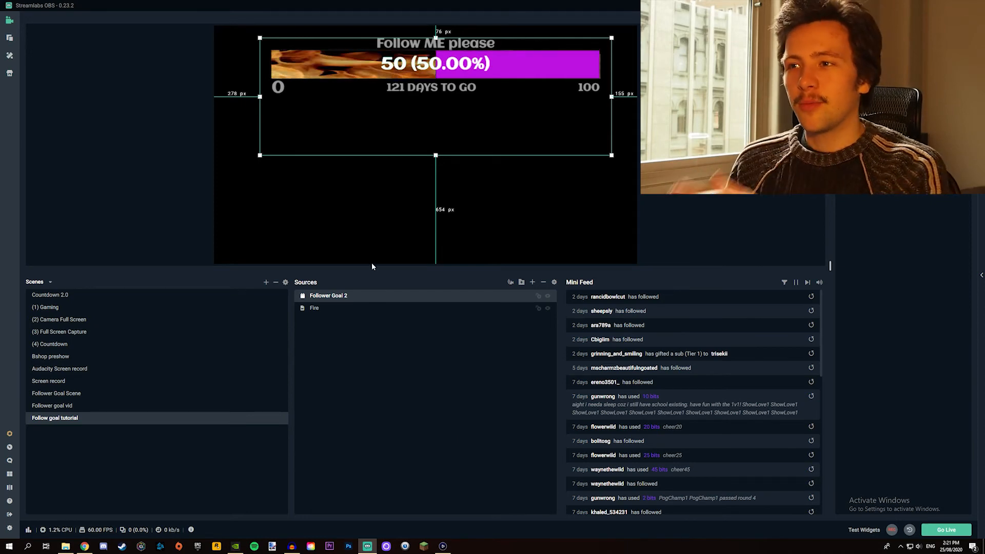
click(363, 226)
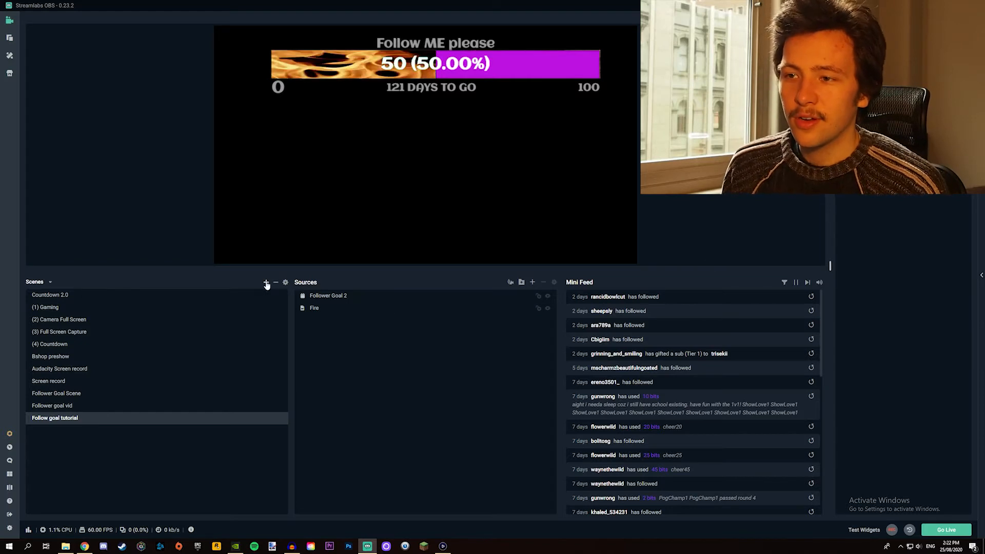
Create a scene named "New Scene" and add a Window Capture source to it.
click(266, 285)
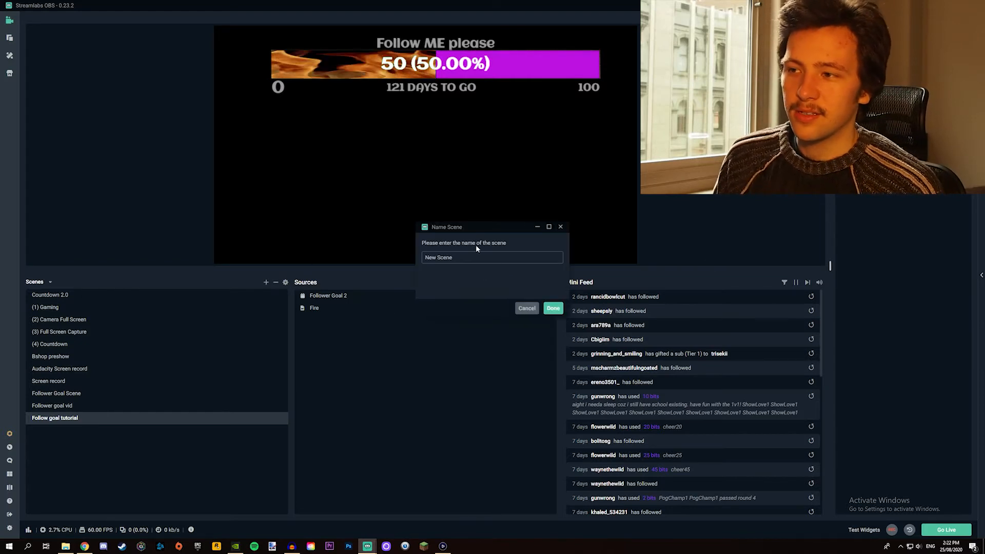
click(554, 307)
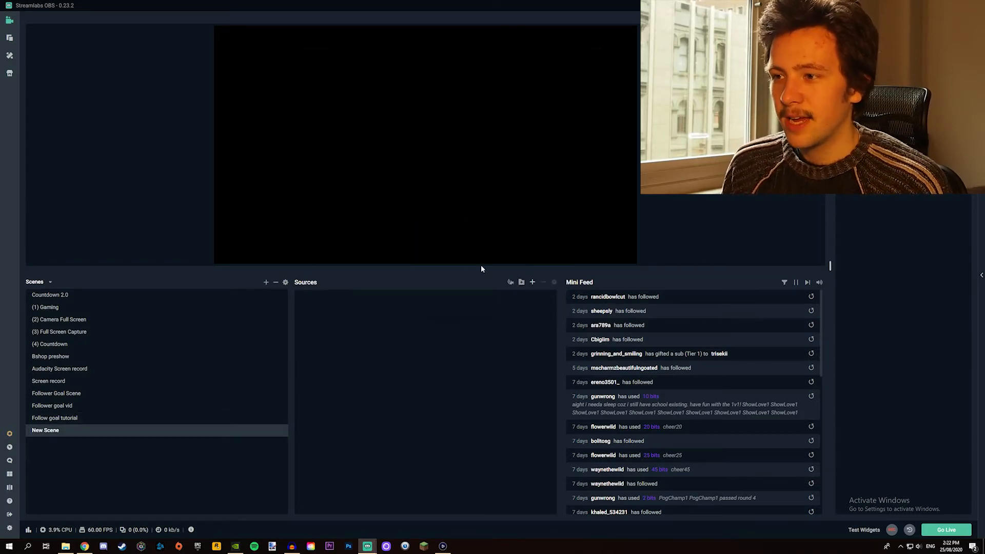
click(532, 282)
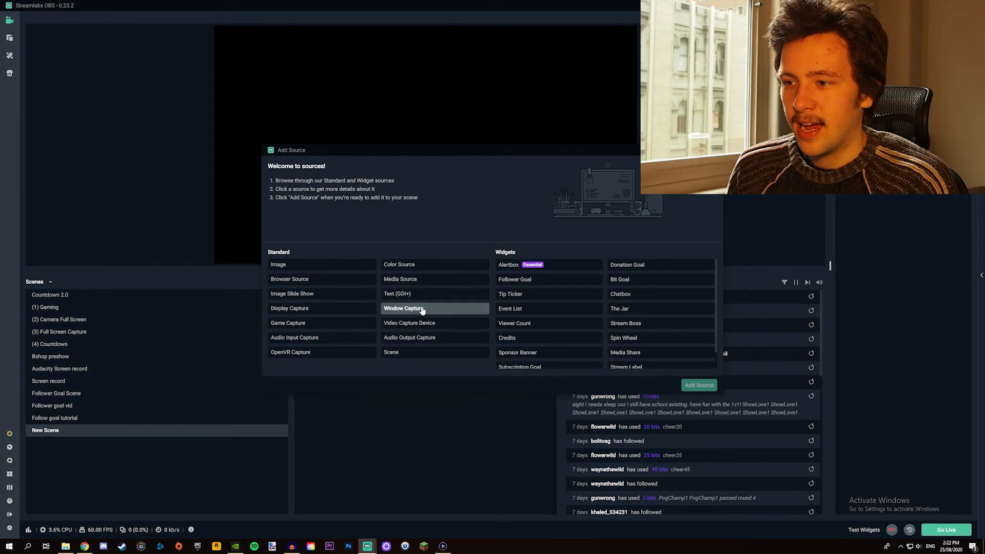
click(418, 309)
click(699, 385)
click(577, 320)
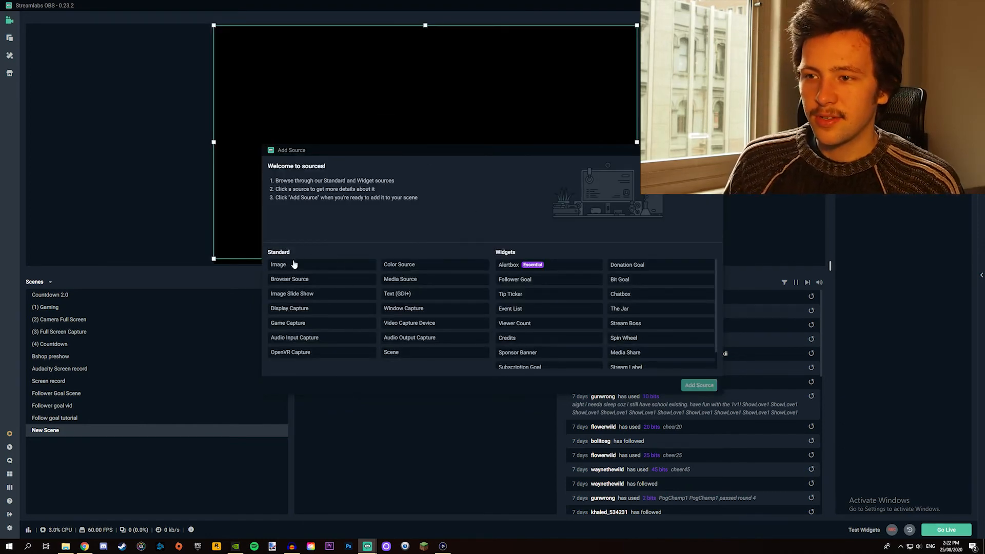
Add the existing "Follow goal tutorial" scene as a source in New Scene.
click(398, 353)
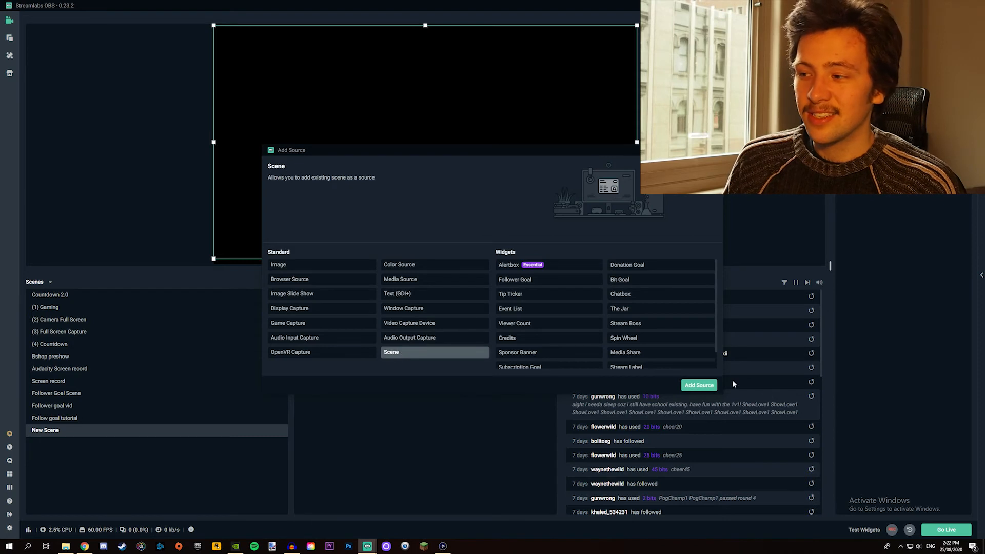
click(698, 385)
scroll(438, 261, down, 5)
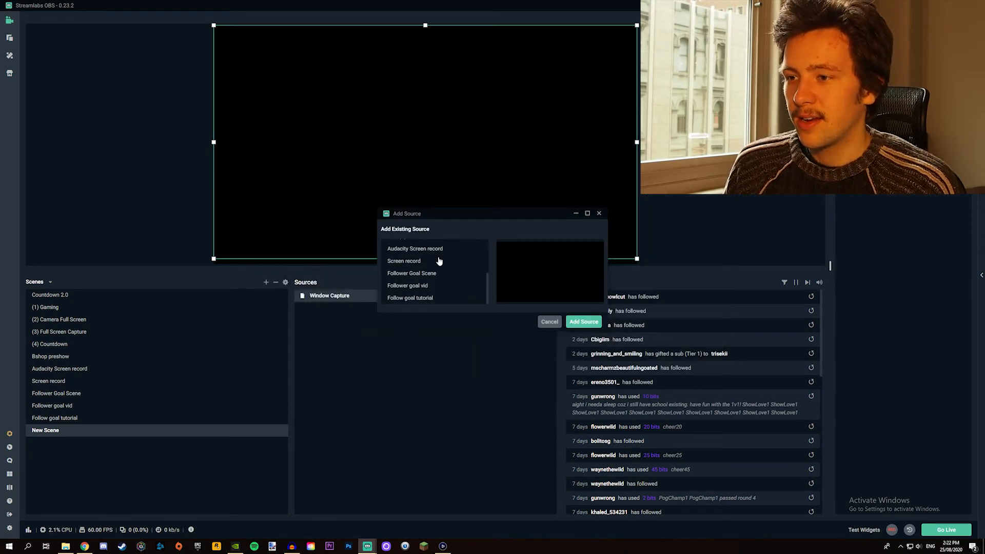
click(413, 287)
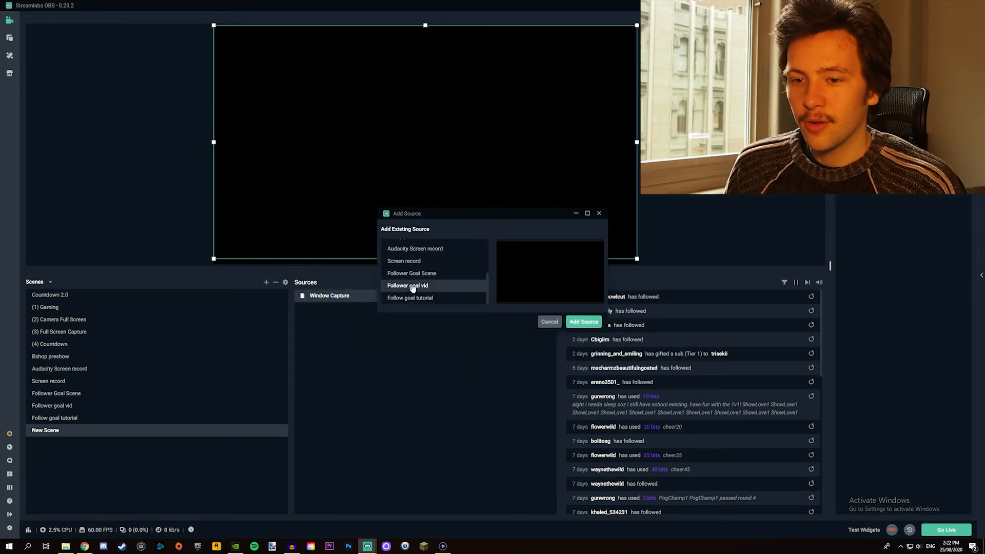
click(416, 298)
click(577, 322)
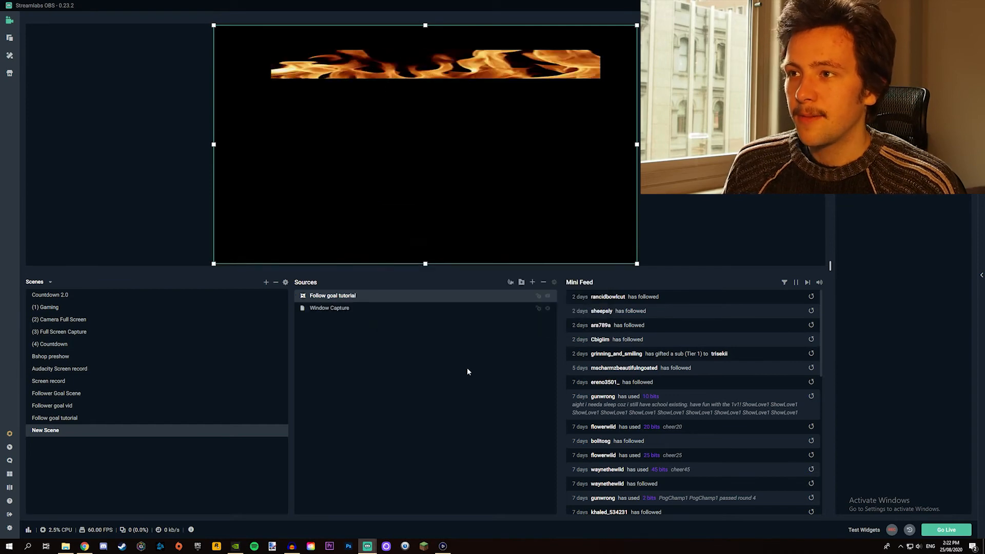
click(445, 71)
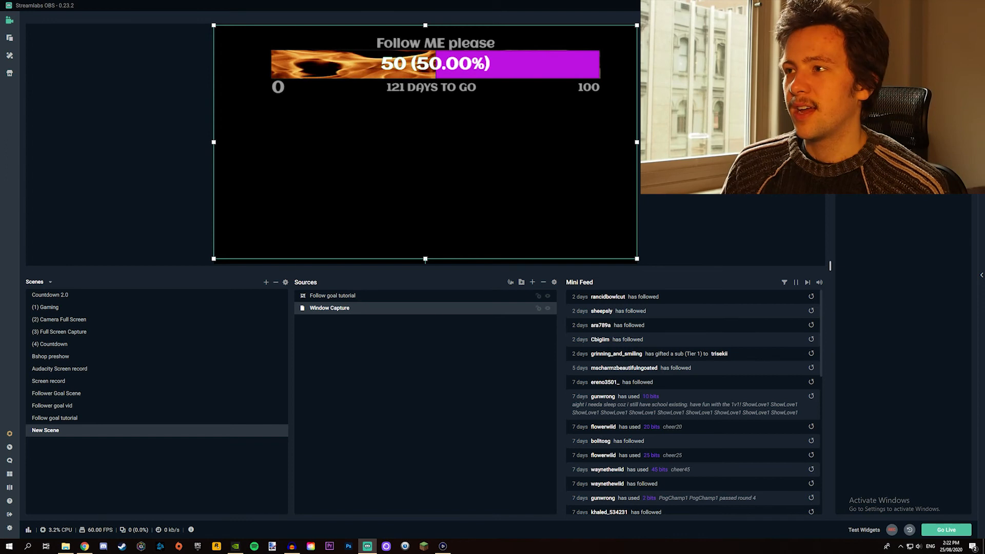
drag(637, 24, 445, 174)
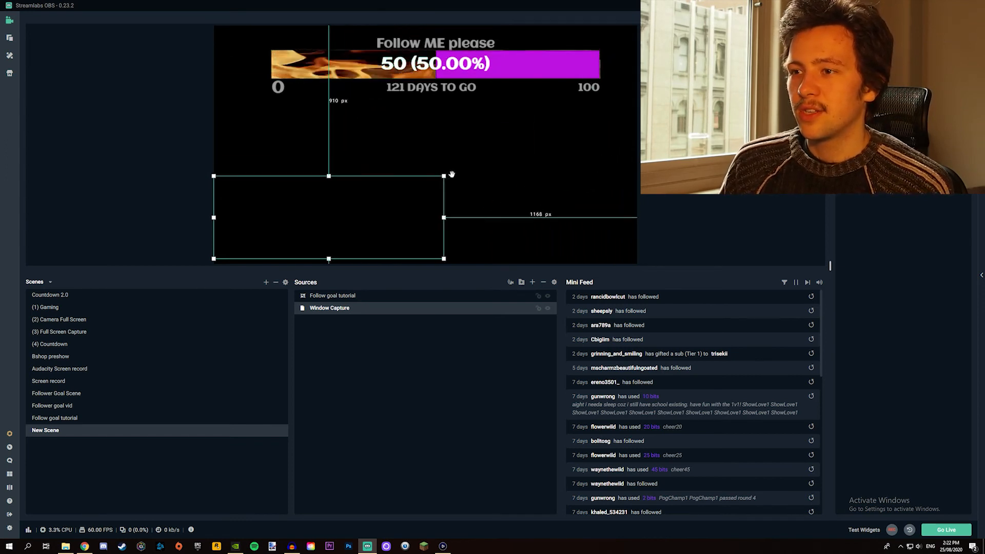
key(ctrl+z)
Shrink the Follow goal tutorial source and centre it at the canvas's lower edge, its upper edge about 1242 px from the canvas's top.
click(333, 296)
drag(637, 25, 424, 249)
click(413, 238)
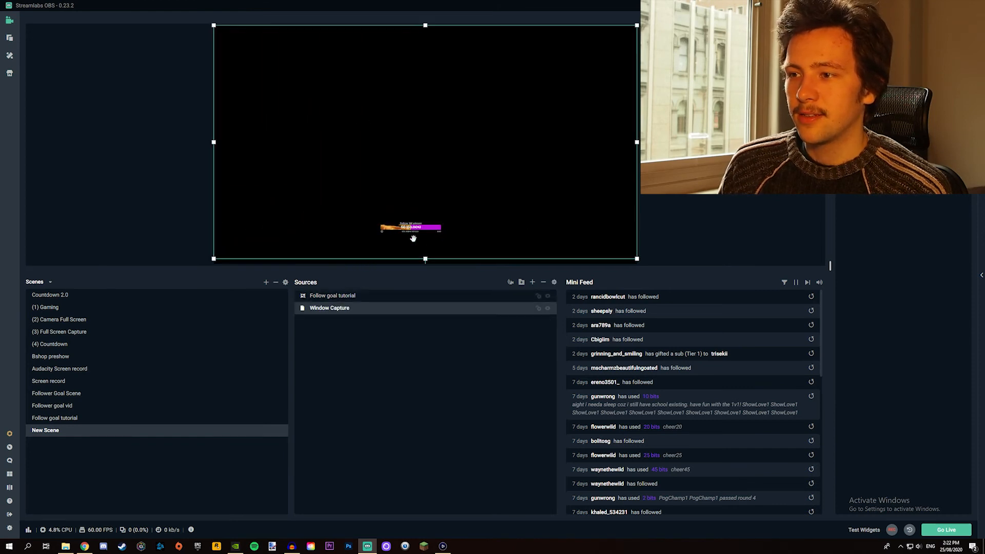
click(338, 295)
drag(434, 227, 503, 179)
drag(466, 246, 437, 256)
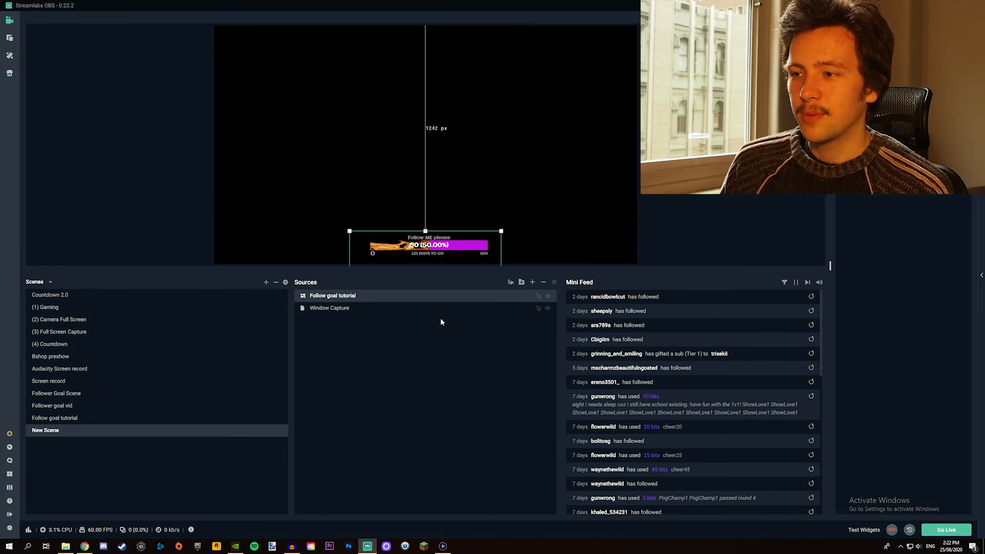